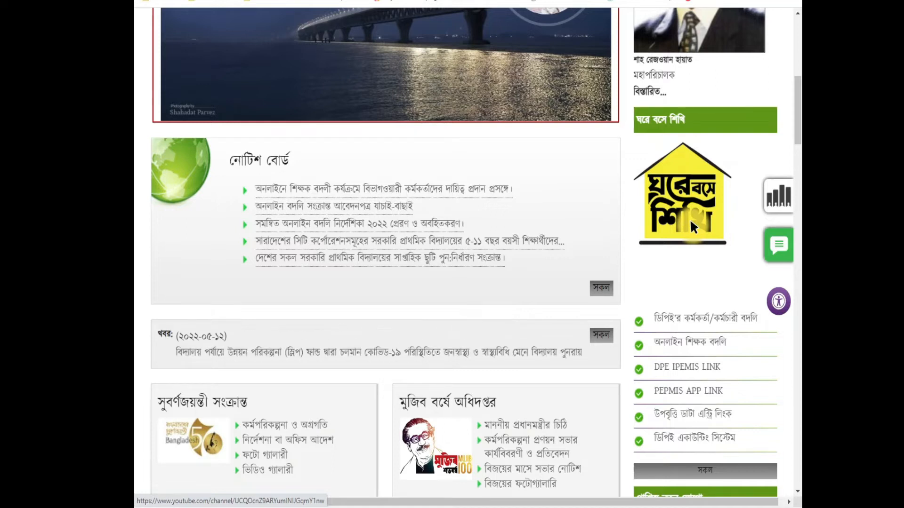
Step: Open the DPE website at dpe.gov
scroll(523, 302, "up", 3)
scroll(521, 307, "up", 5)
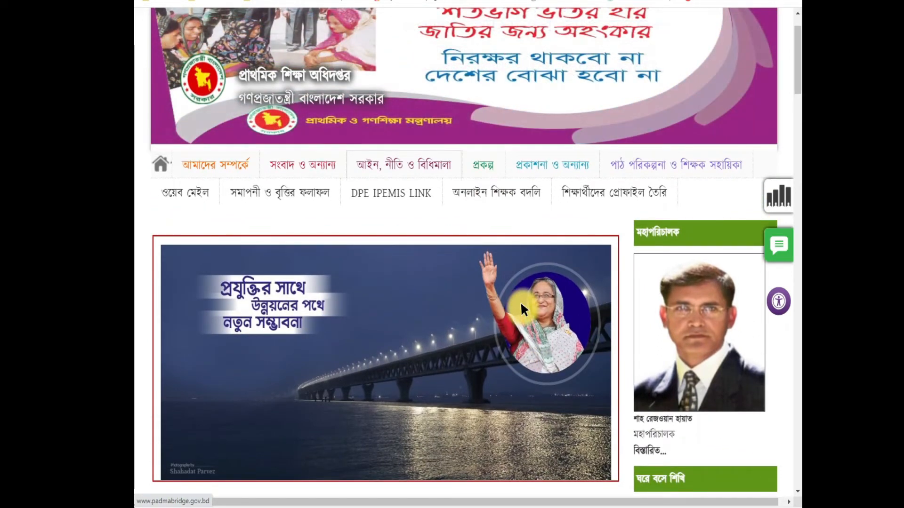
scroll(520, 301, "down", 5)
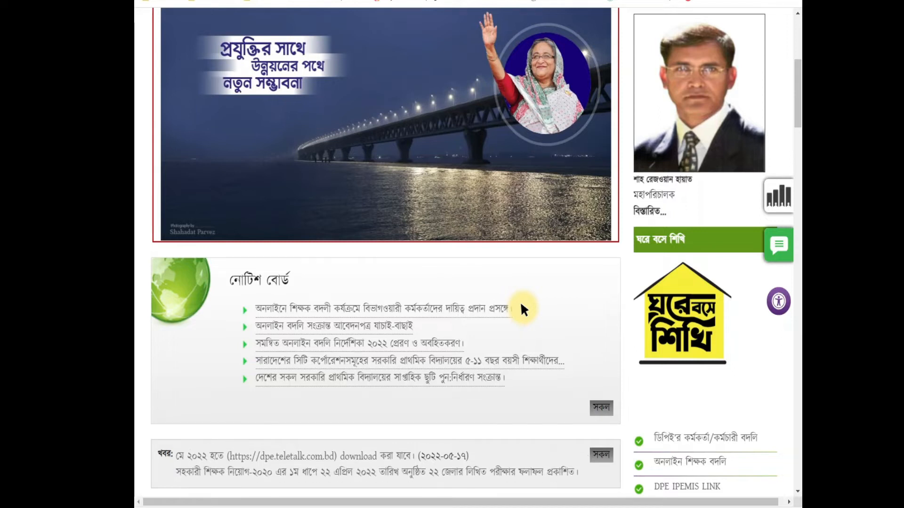
scroll(521, 301, "down", 3)
scroll(530, 302, "down", 3)
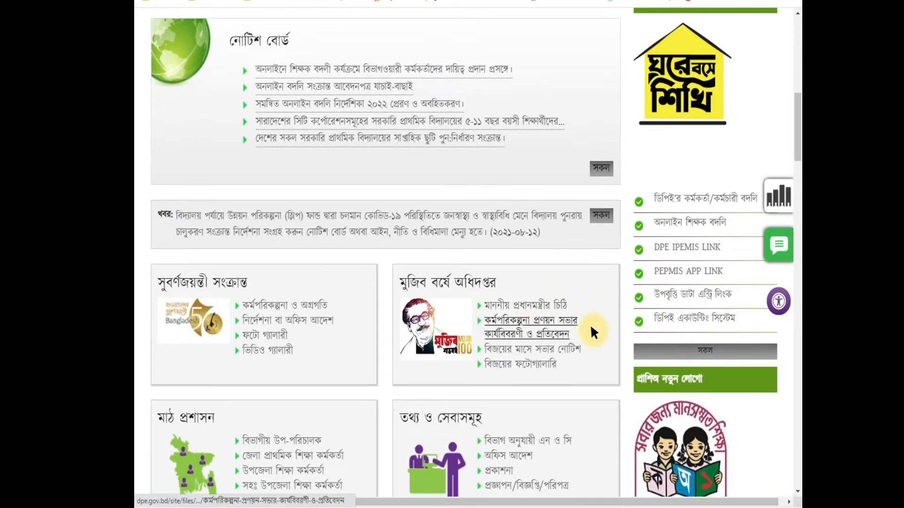
scroll(589, 320, "up", 7)
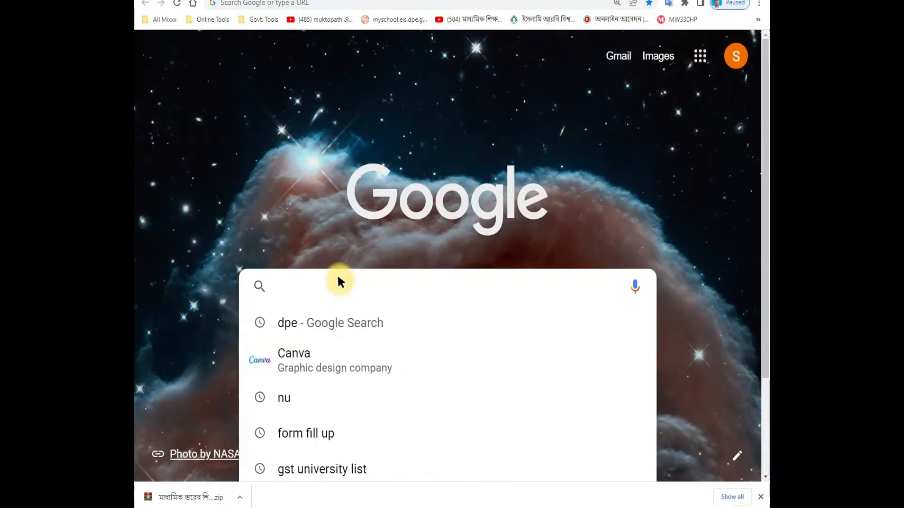
type("dpe")
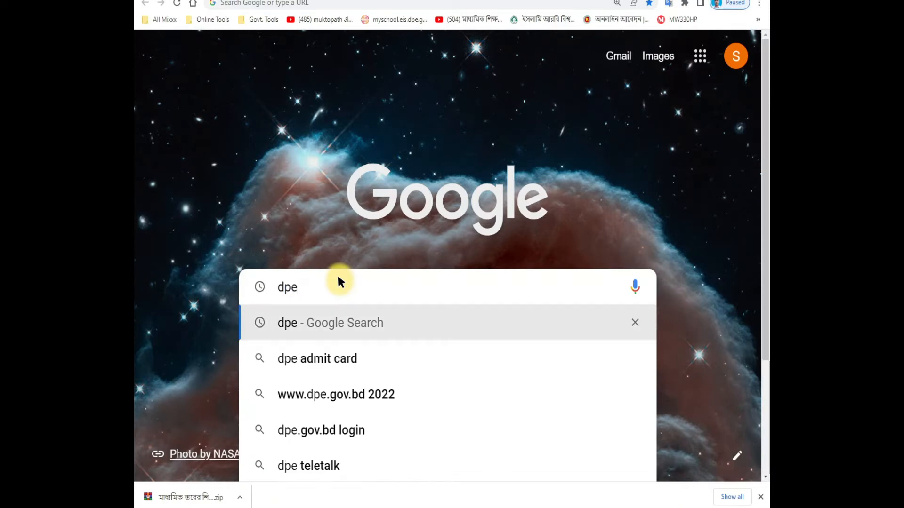
type(".gov")
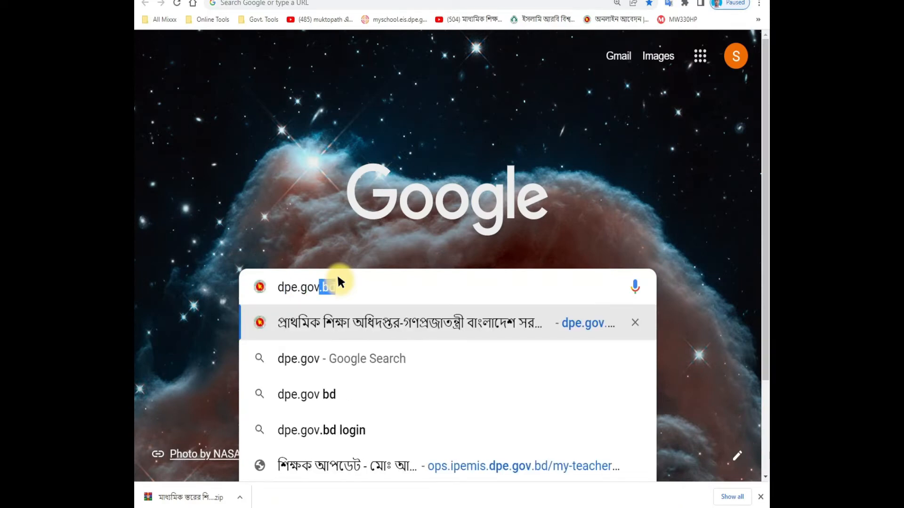
key("Return")
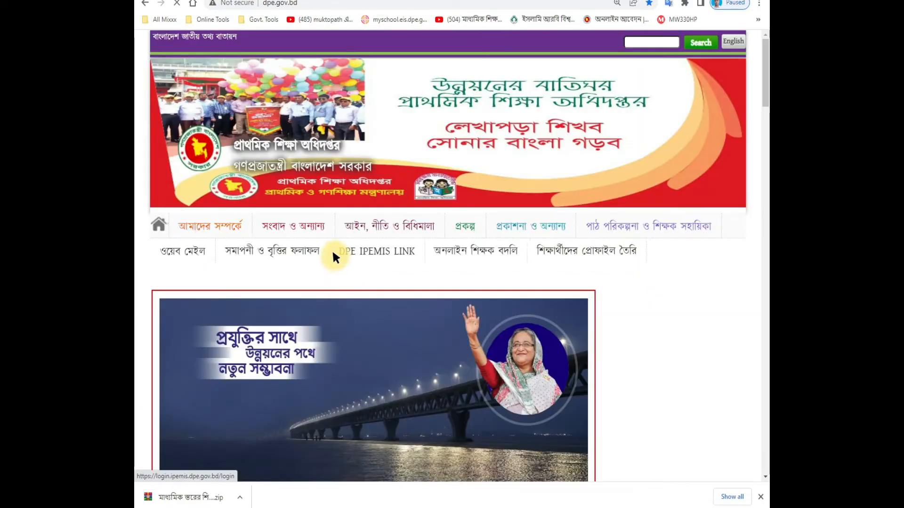
Step: Follow the উপবৃত্তি ডাটা এন্ট্রি link in the sidebar to the PESP MIS login page
scroll(512, 258, "down", 5)
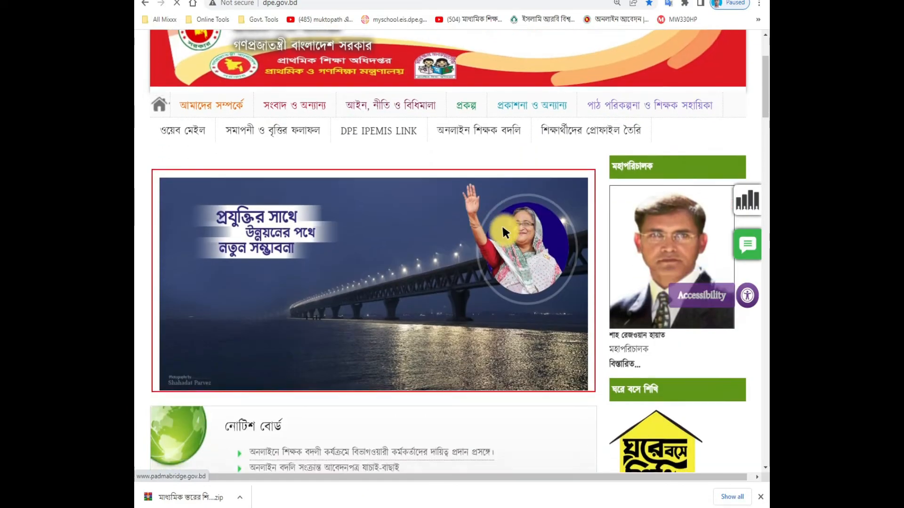
scroll(502, 229, "down", 3)
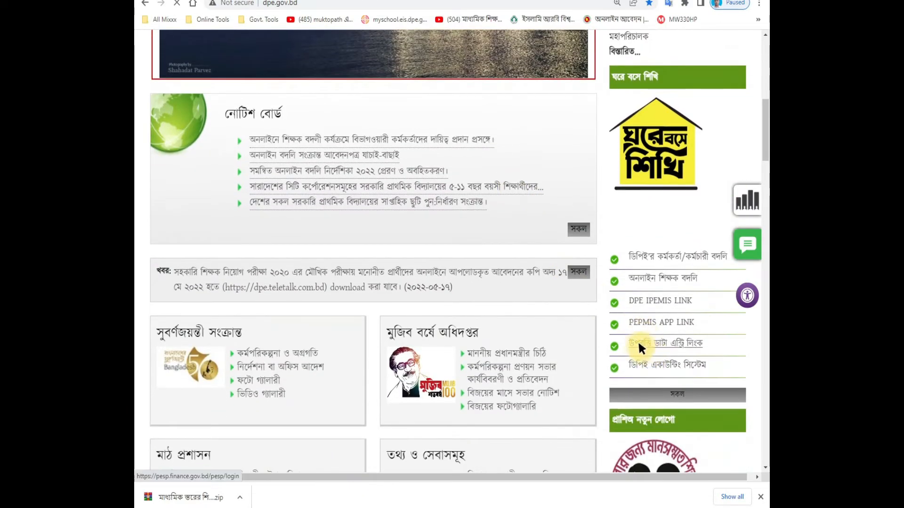
left_click(673, 339)
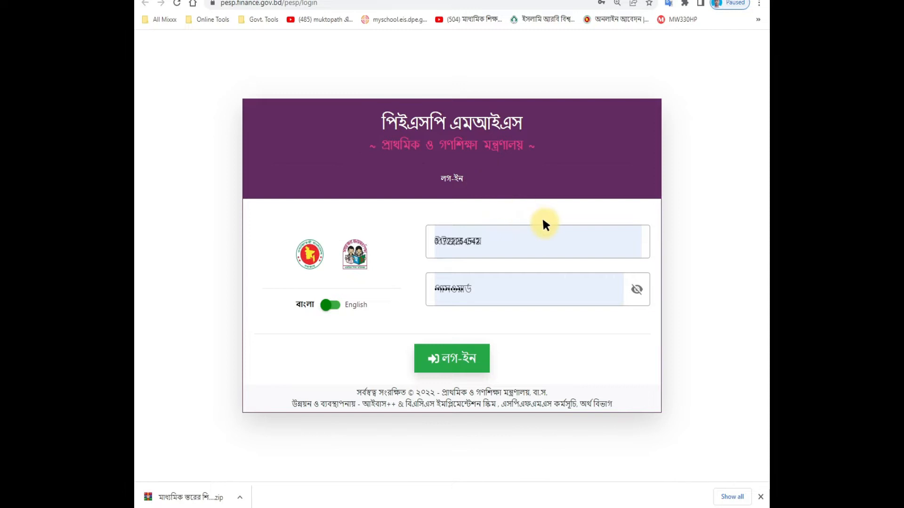
Step: Zoom the login page to 125% and log in with the autofilled credentials
key("ctrl+plus")
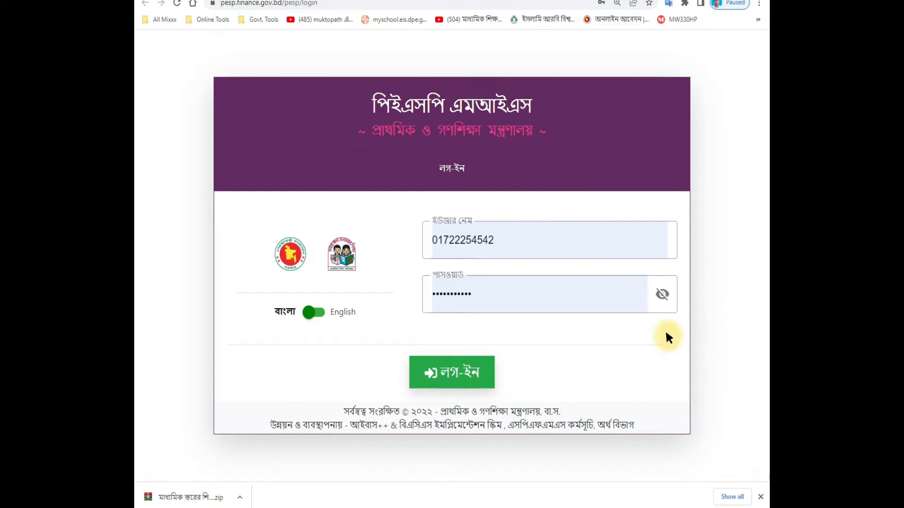
left_click(467, 368)
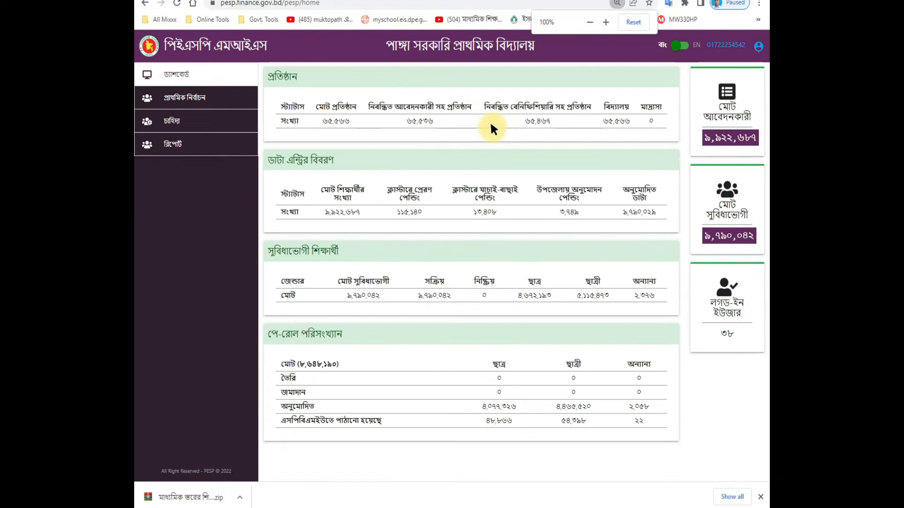
Step: Zoom the dashboard to 125% and expand the প্রাথমিক নির্বাচন menu, briefly checking চাহিদা
key("ctrl+plus")
key("ctrl+plus")
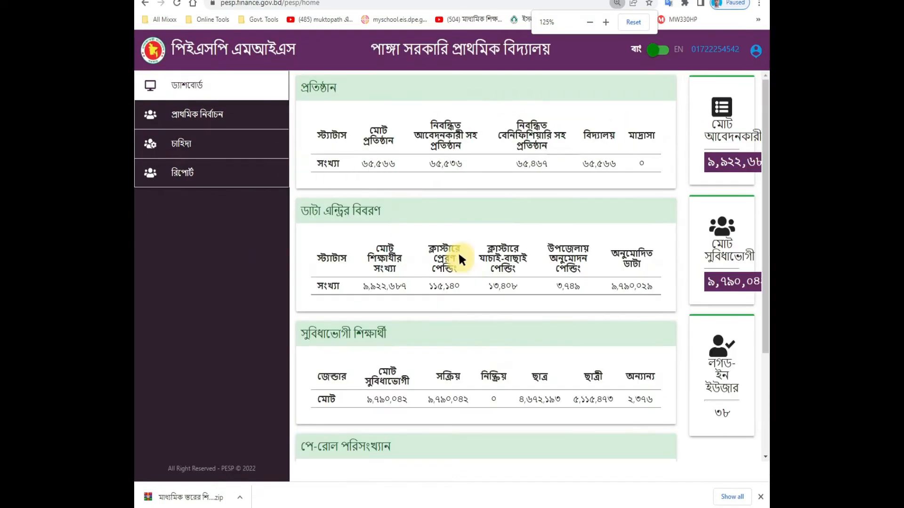
left_click(204, 114)
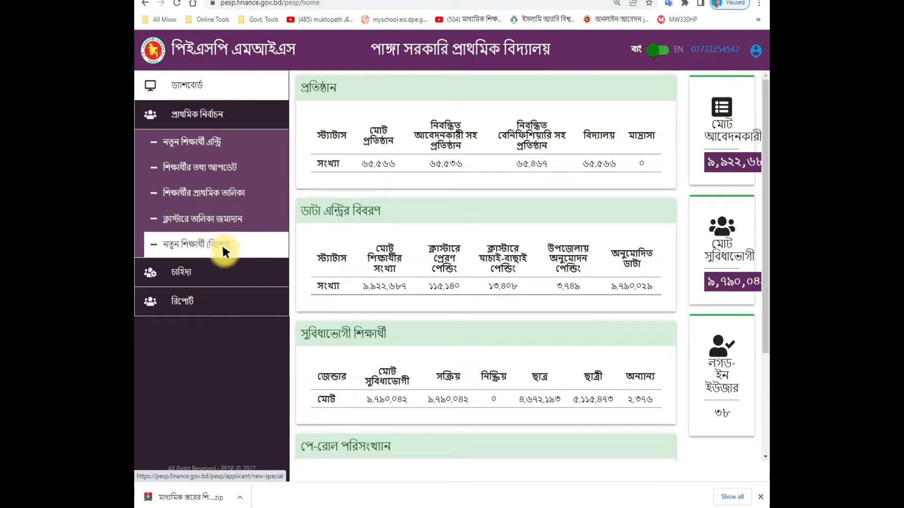
left_click(212, 264)
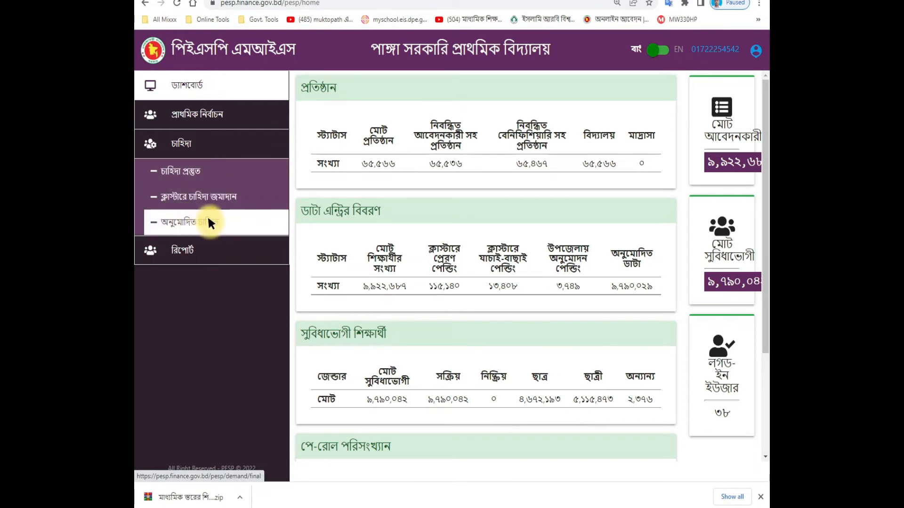
left_click(186, 115)
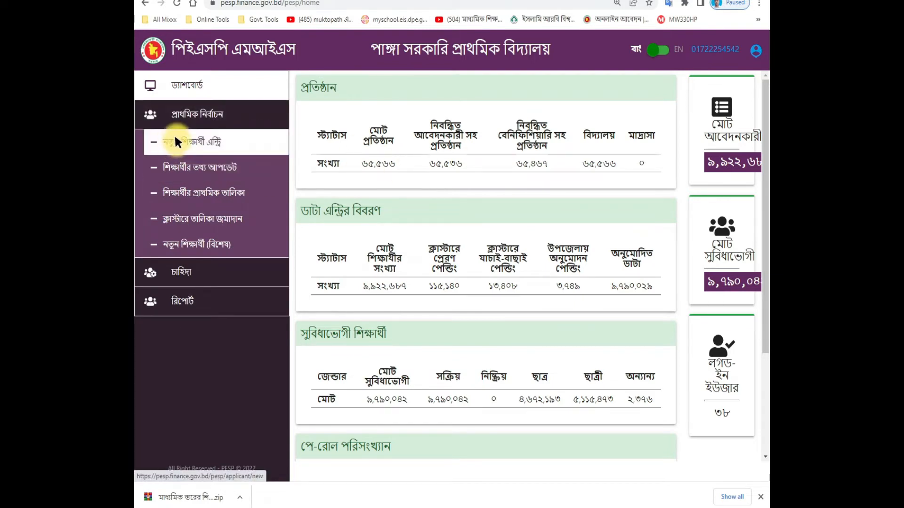
Step: Open the new student entry form and enter the student's birth registration number
left_click(176, 140)
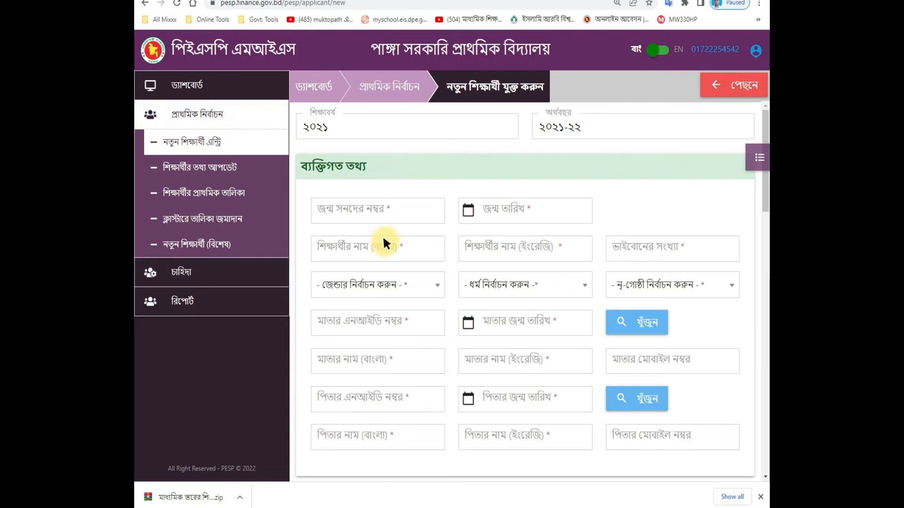
left_click(340, 208)
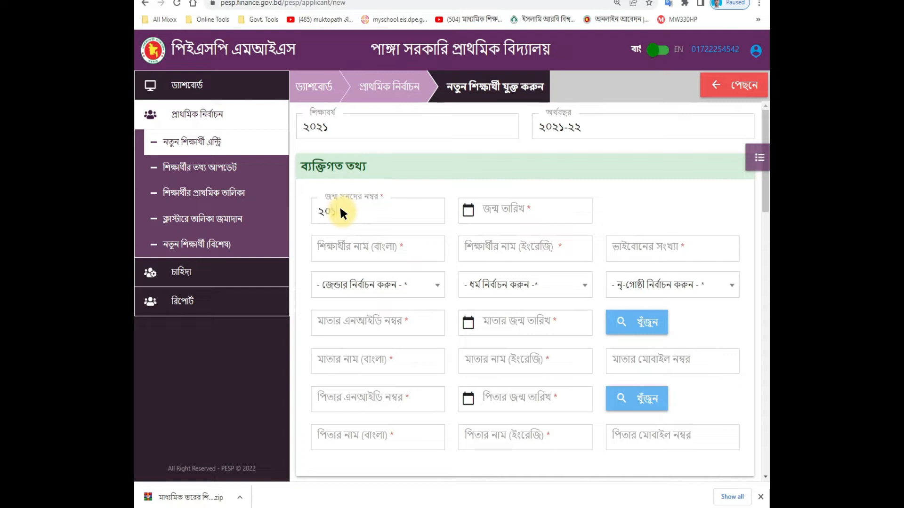
left_click(559, 212)
left_click(559, 208)
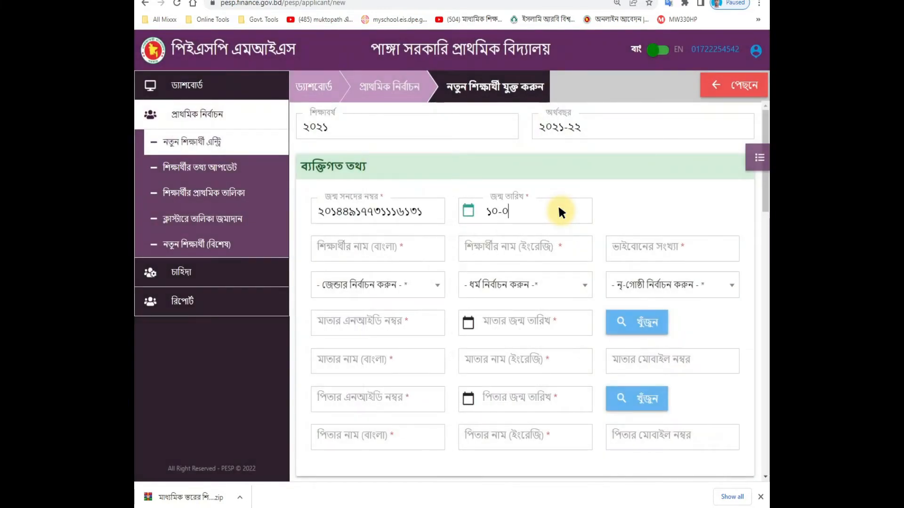
key("BackSpace")
key("BackSpace")
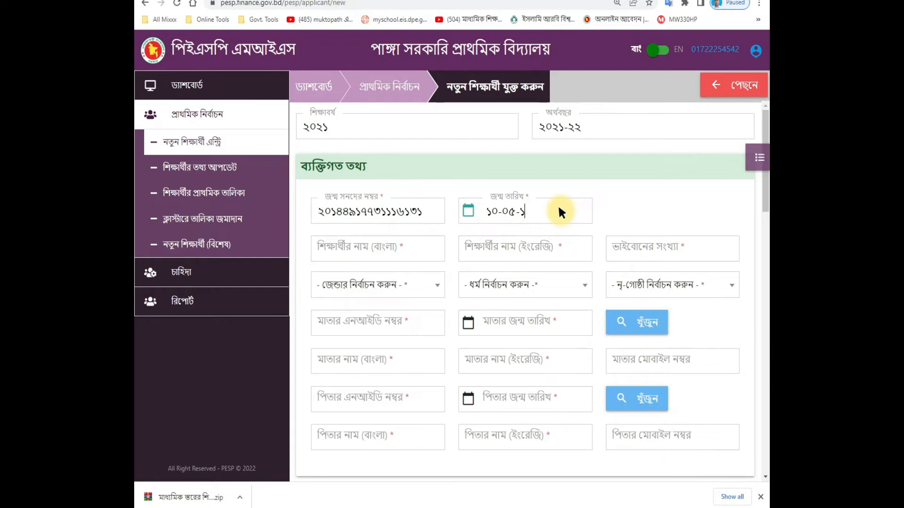
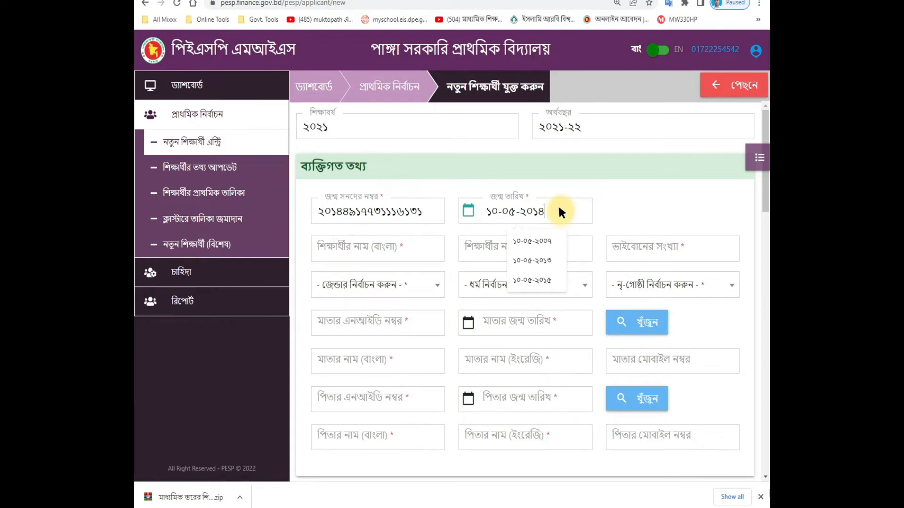
left_click(375, 250)
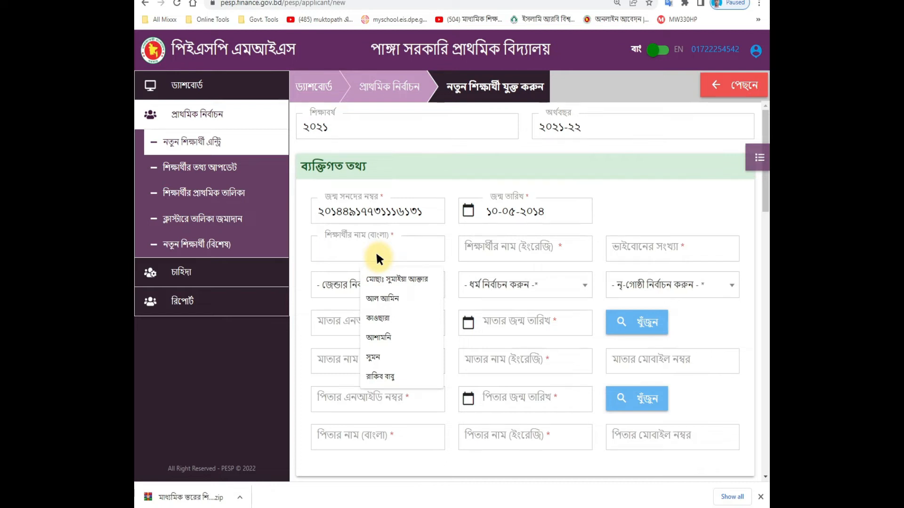
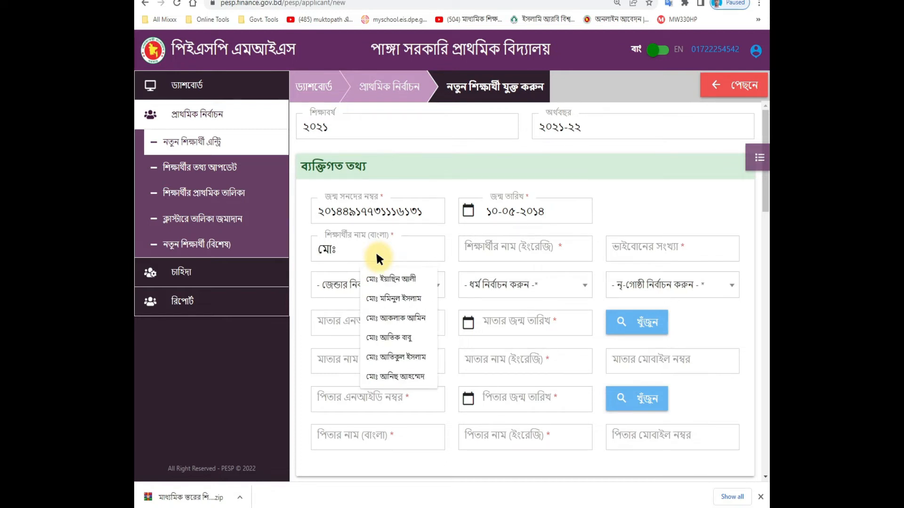
key("Tab")
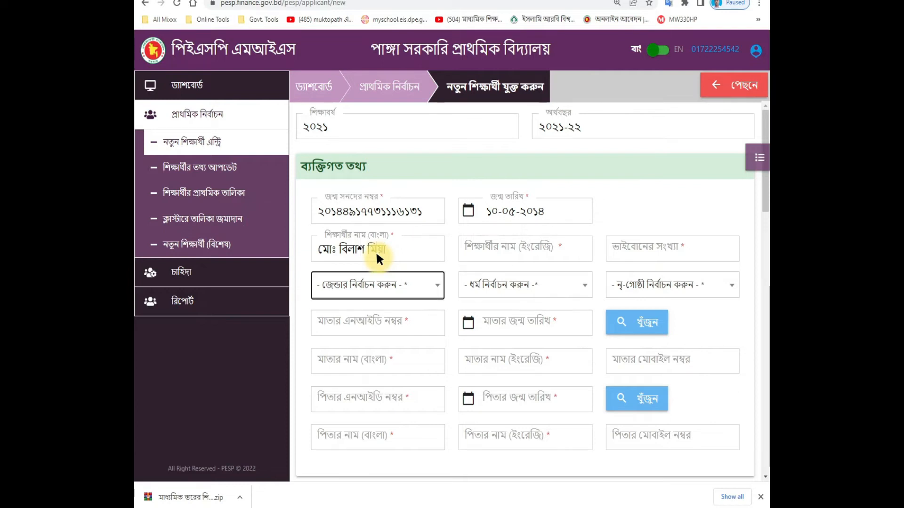
Step: Set gender পুরুষ, religion ইসলাম and ethnic-group membership না
left_click(378, 285)
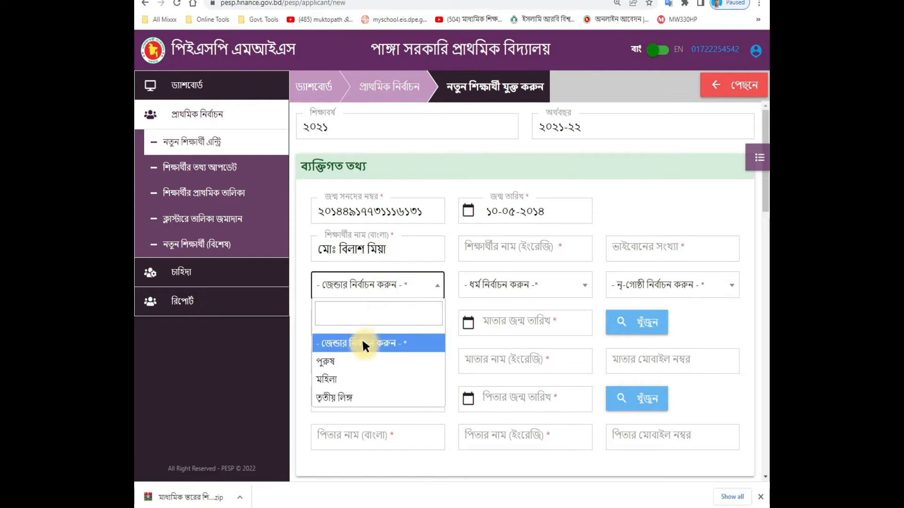
left_click(347, 359)
left_click(487, 283)
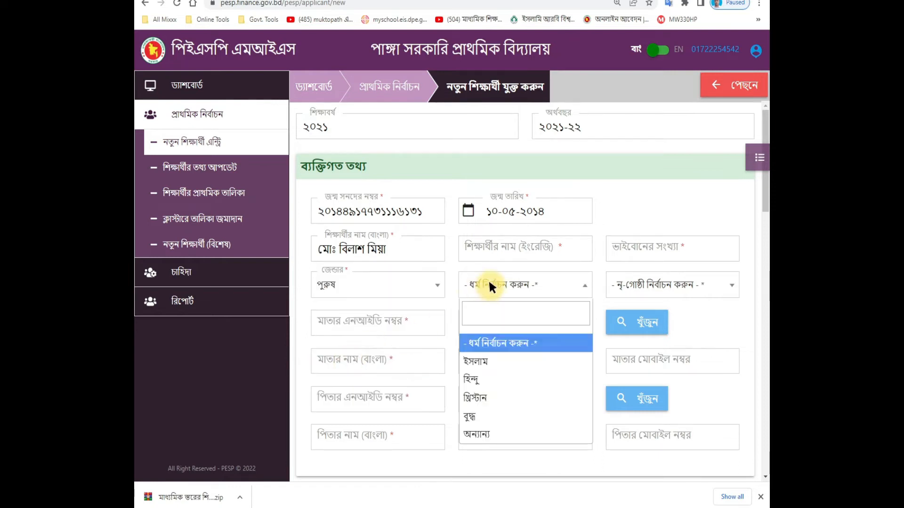
left_click(477, 360)
left_click(631, 285)
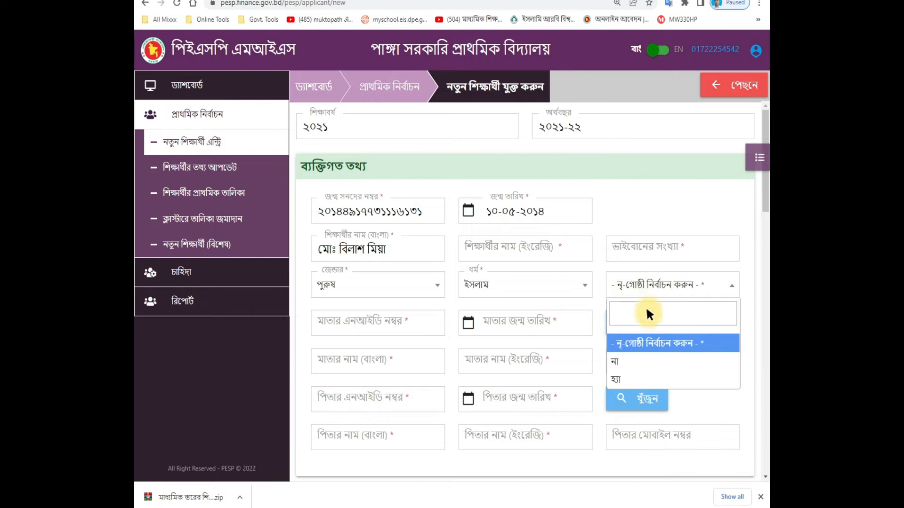
left_click(628, 362)
Step: Enter ০৩ siblings and start typing the student's name in English
left_click(639, 255)
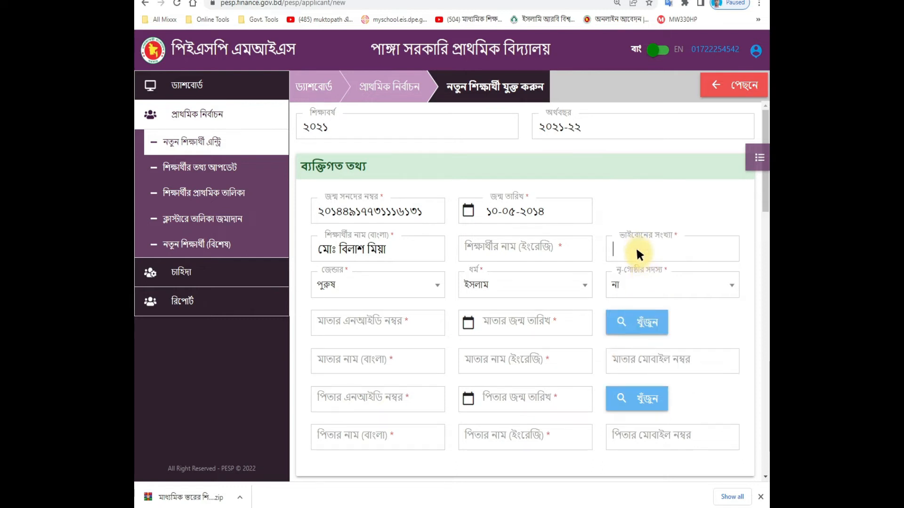
type("০৩")
left_click(523, 253)
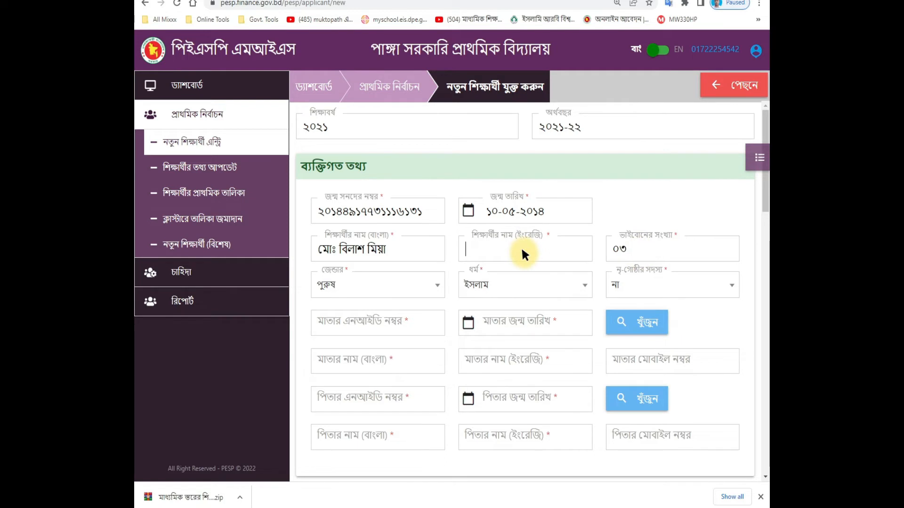
type("md")
key("BackSpace")
key("BackSpace")
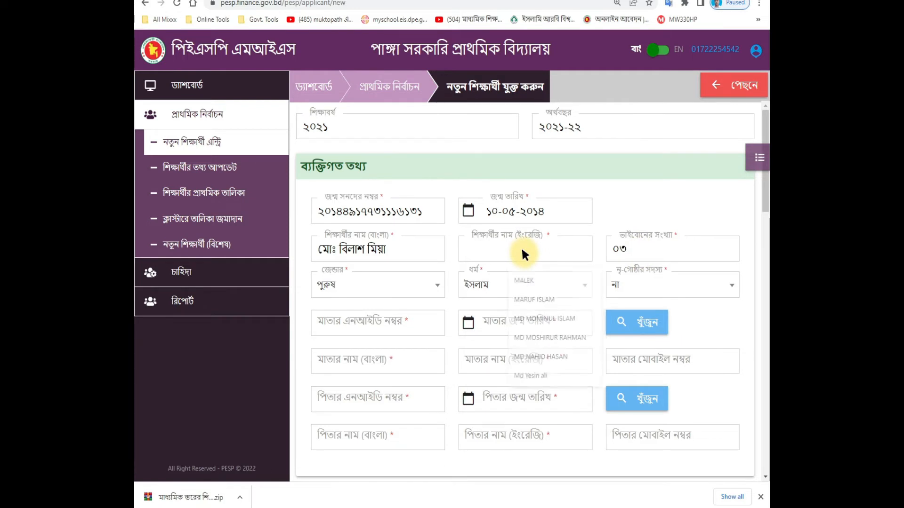
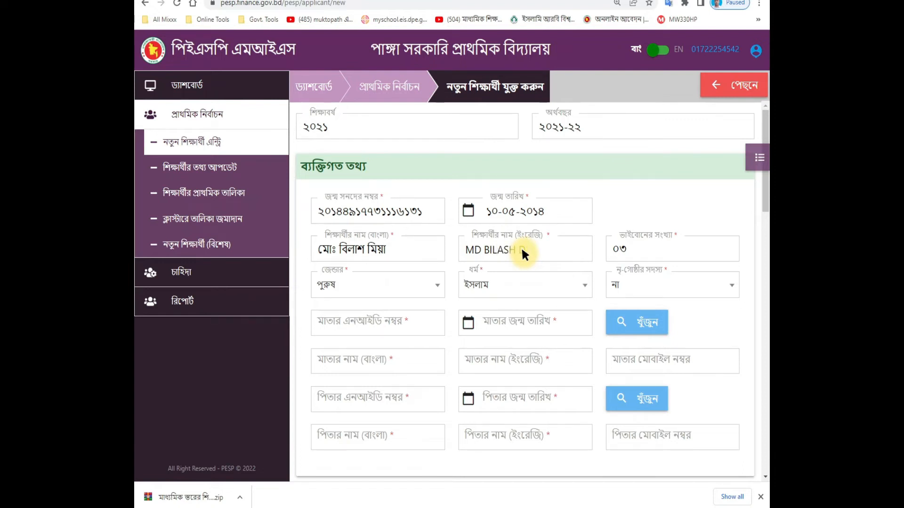
scroll(629, 180, "down", 2)
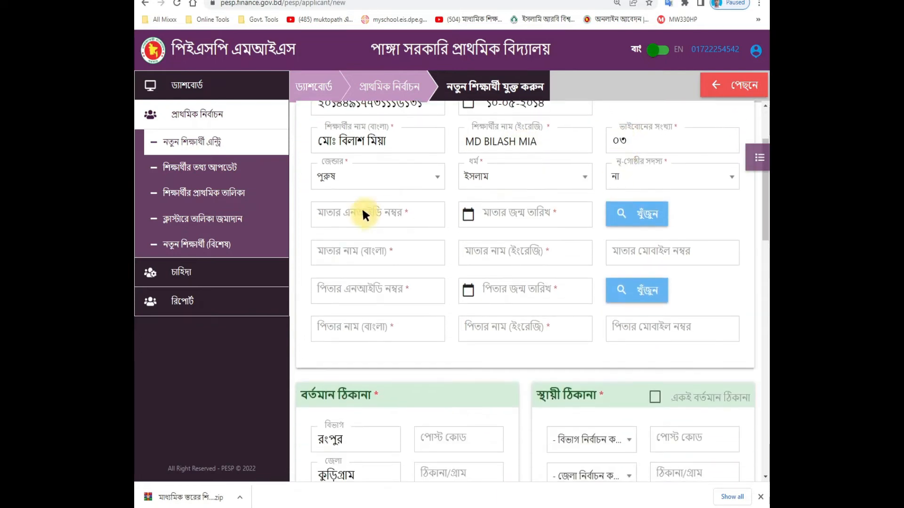
left_click(355, 212)
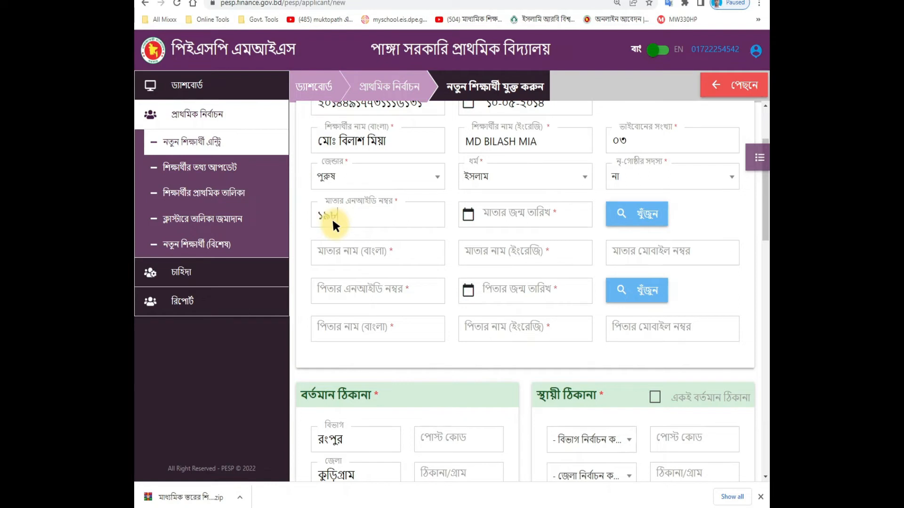
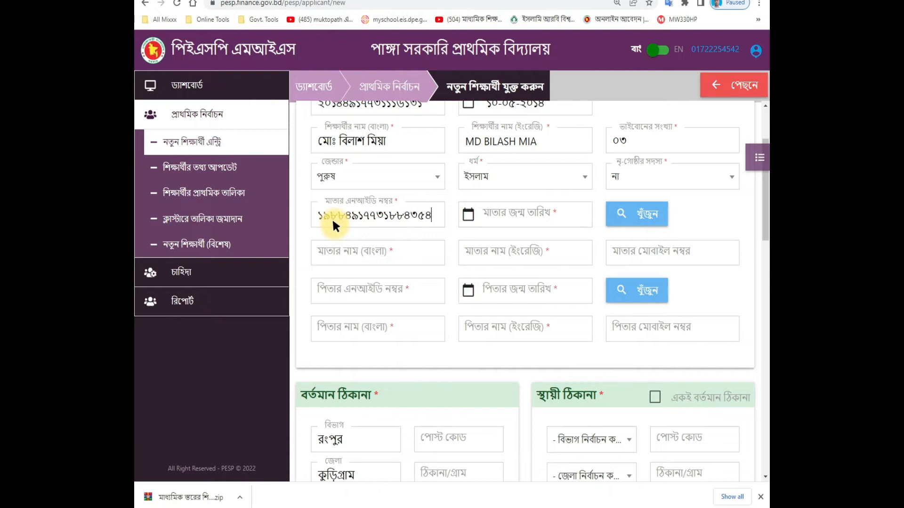
left_click(486, 210)
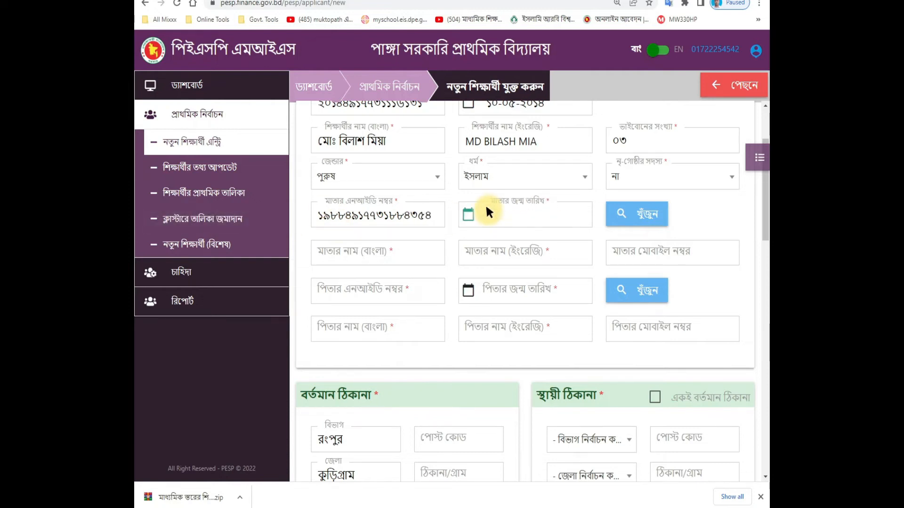
type("1")
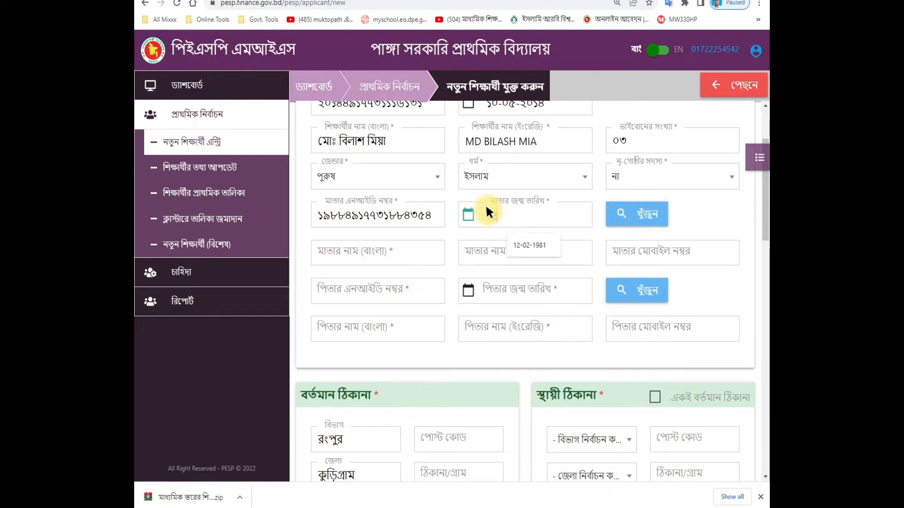
type("2-08-1")
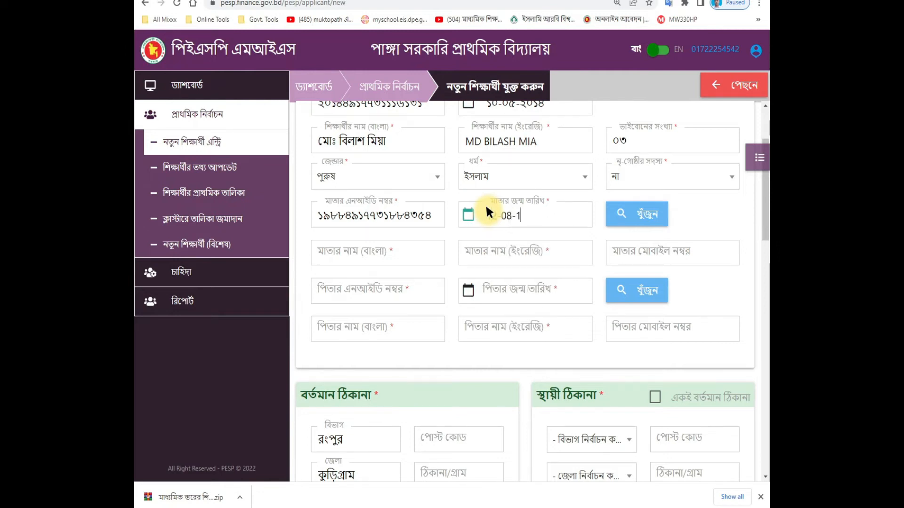
type("988")
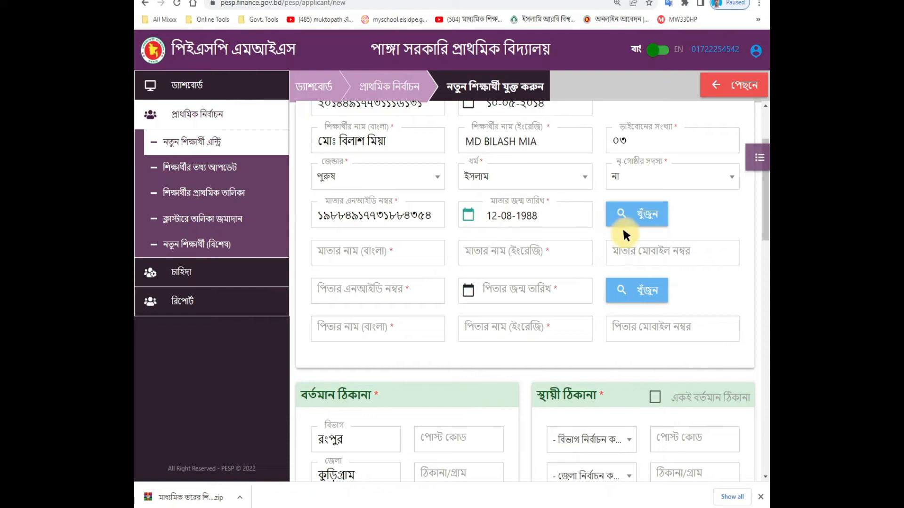
left_click(632, 212)
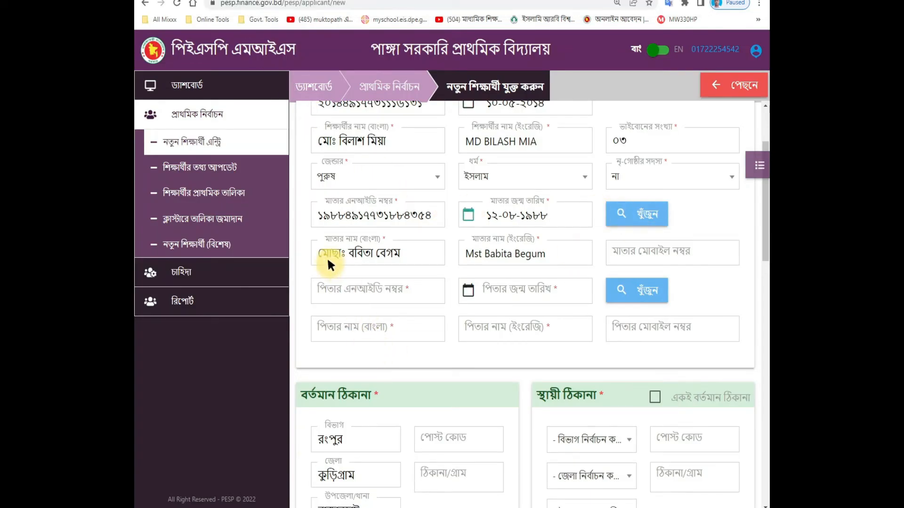
scroll(579, 274, "down", 1)
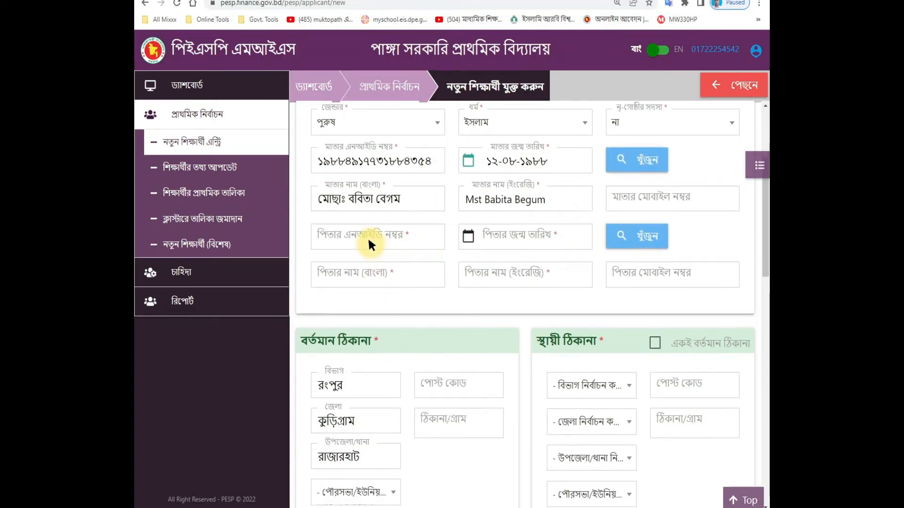
left_click(369, 237)
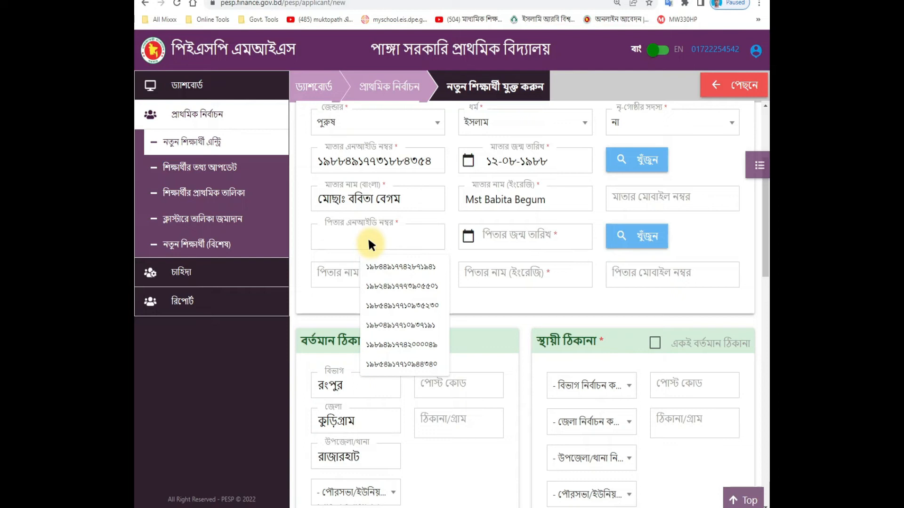
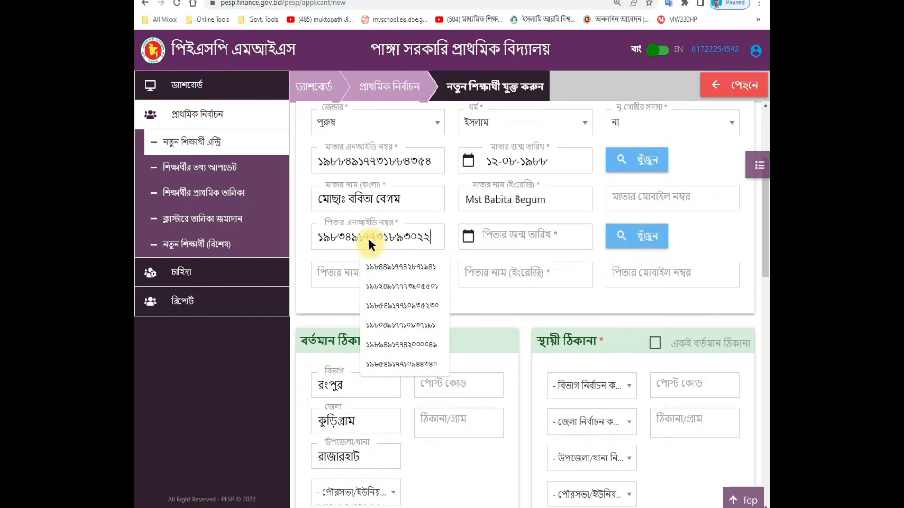
key("Tab")
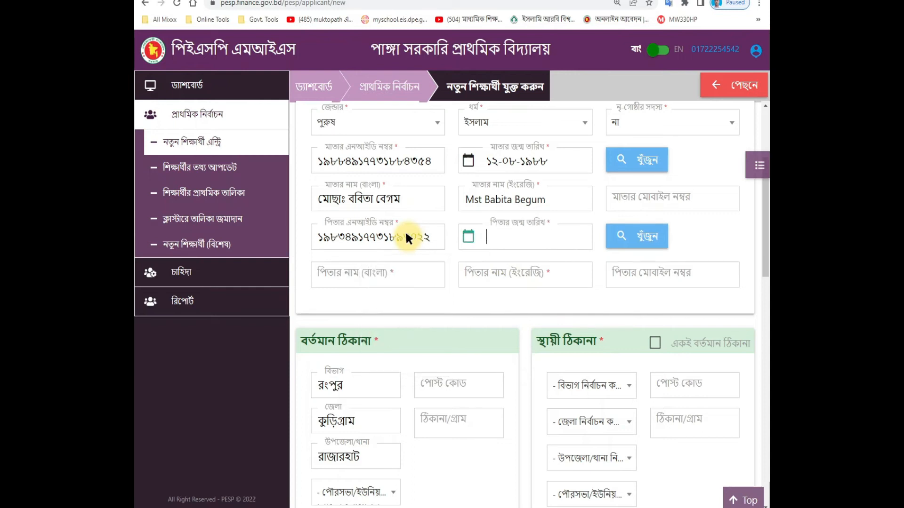
type("19")
type("-09-1983")
left_click(625, 232)
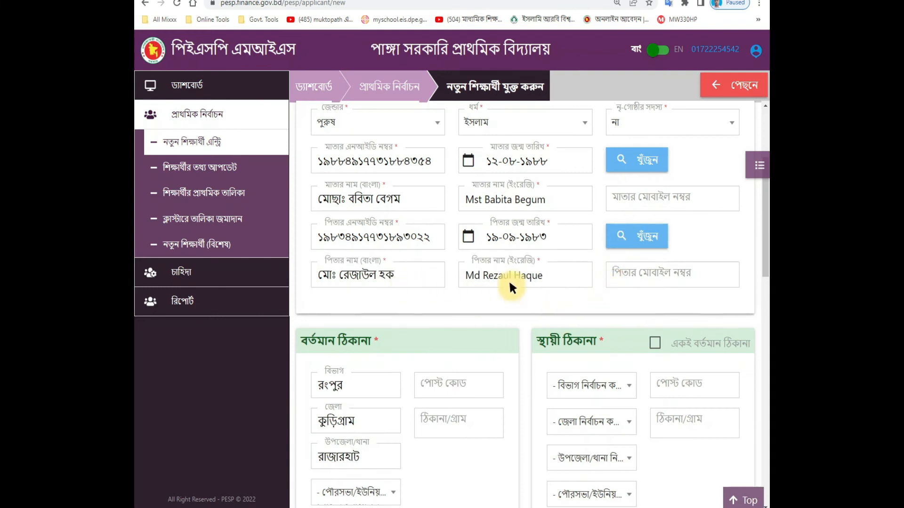
Step: Fill in the present address post code, village and union, then copy it to the permanent address
scroll(588, 328, "up", 2)
scroll(595, 324, "down", 5)
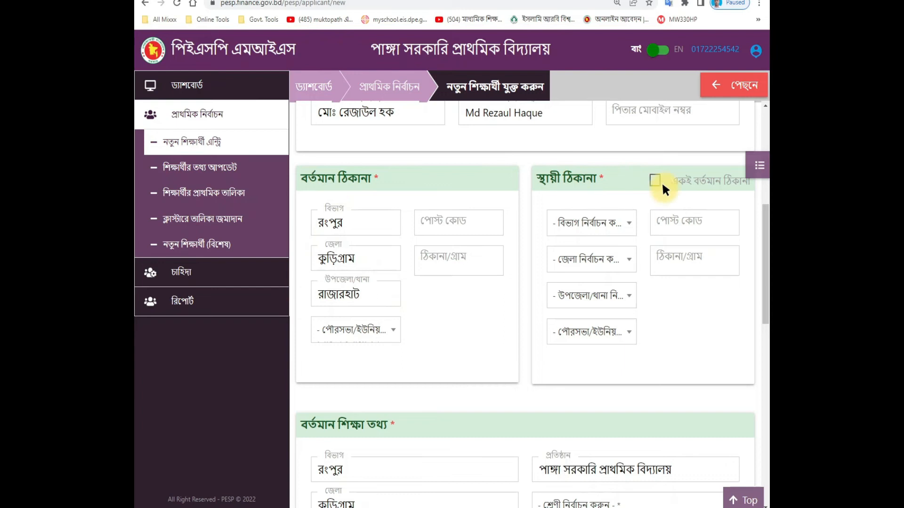
left_click(436, 231)
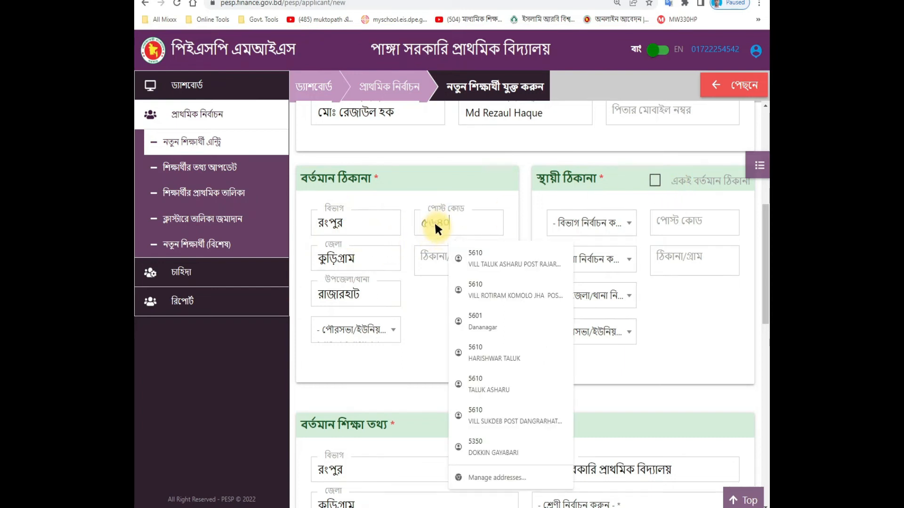
type("৫৬১০")
left_click(434, 262)
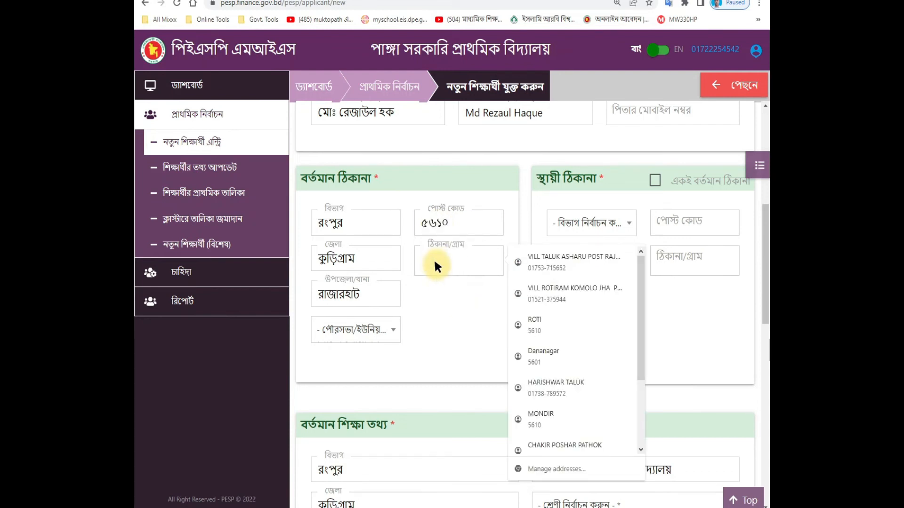
key("BackSpace")
type("মীরেরবাড়ী")
left_click(345, 330)
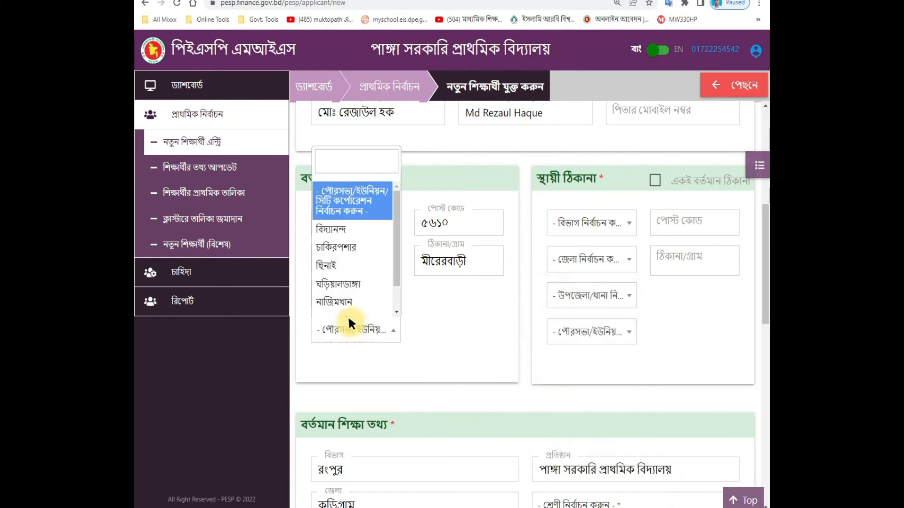
left_click(329, 260)
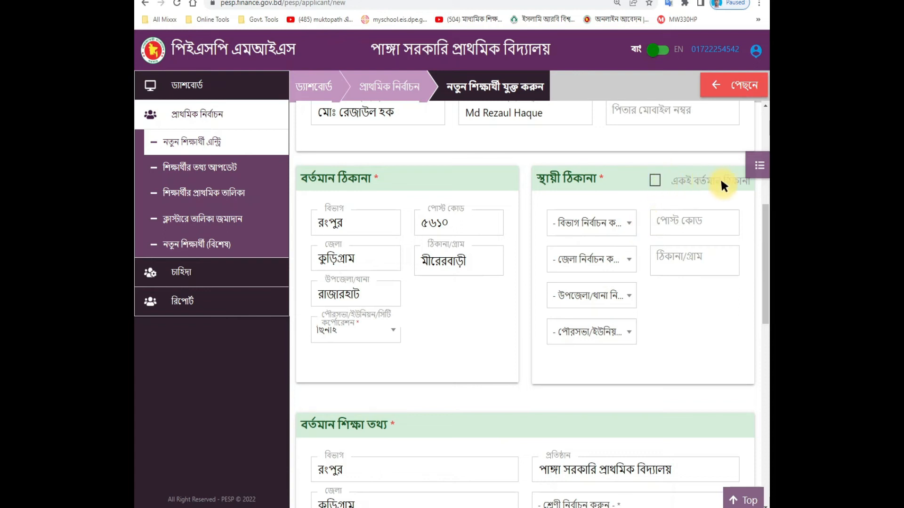
left_click(654, 180)
scroll(584, 341, "down", 5)
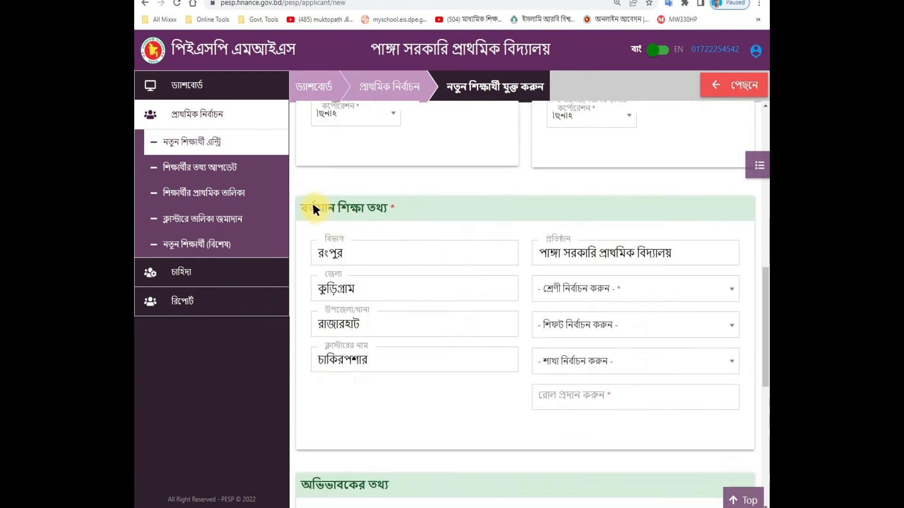
Step: Set class তৃতীয় শ্রেণি, shift and section প্রযোজ্য নয়, and roll number ০৯
left_click_drag(385, 209, 395, 209)
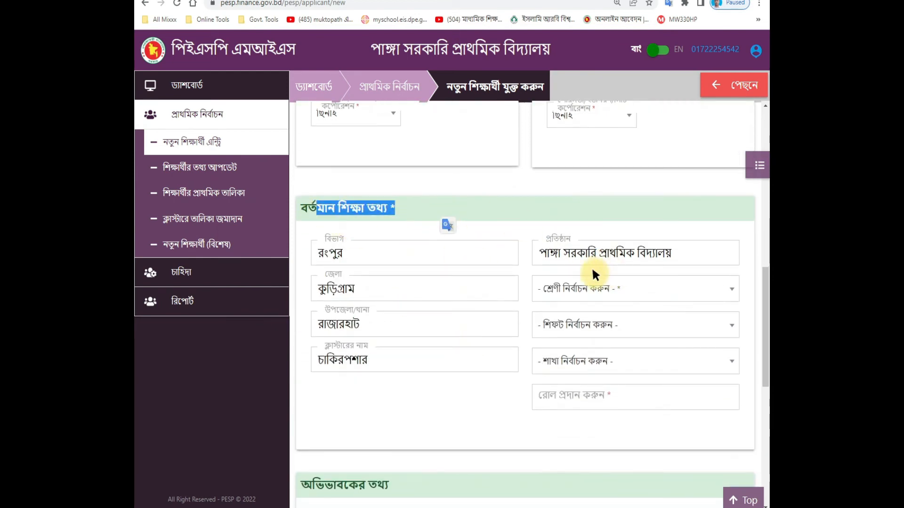
left_click(575, 284)
left_click(575, 285)
left_click(575, 282)
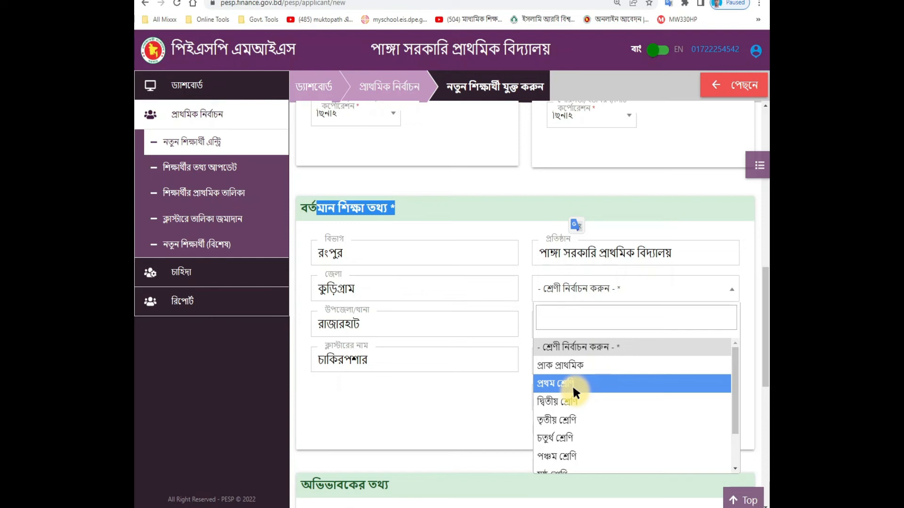
left_click(558, 420)
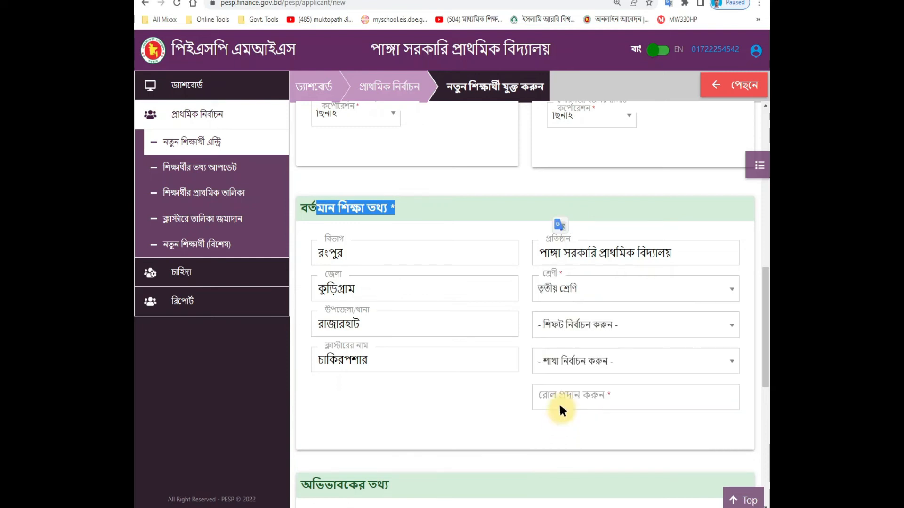
left_click(557, 328)
left_click(556, 398)
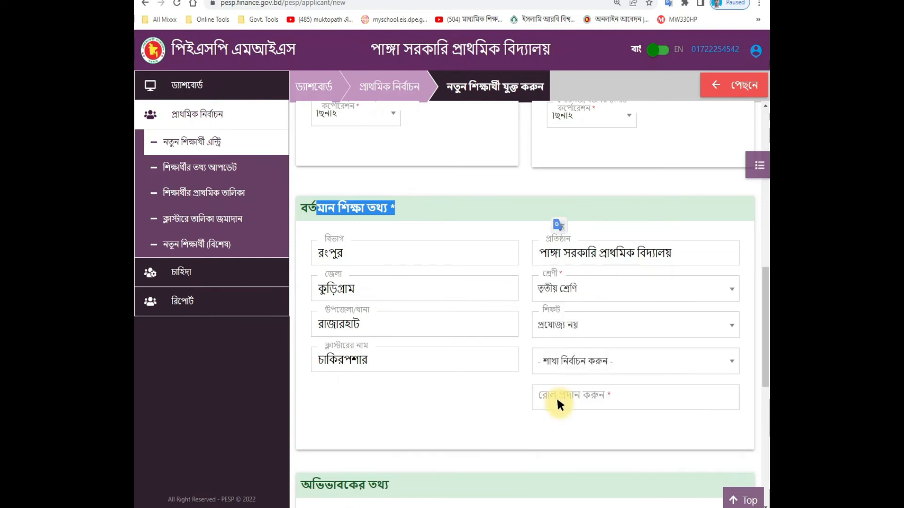
left_click(563, 361)
left_click(559, 243)
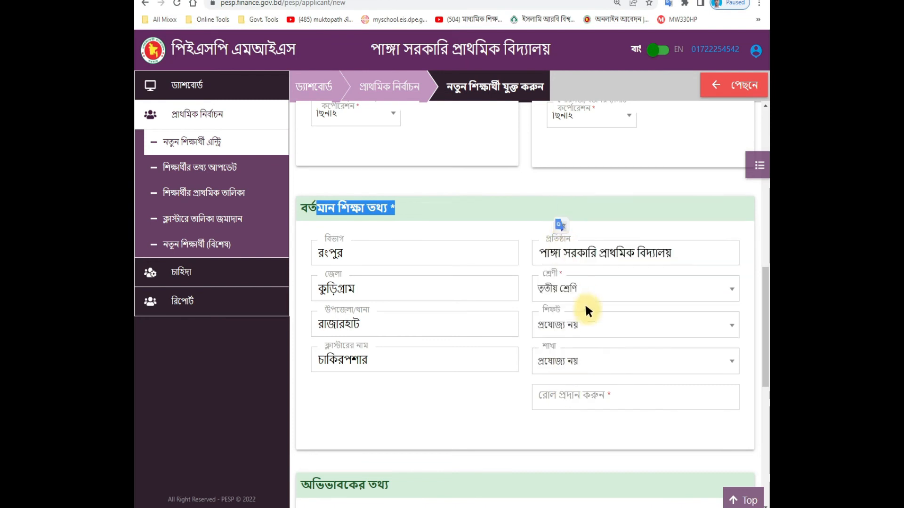
left_click(579, 397)
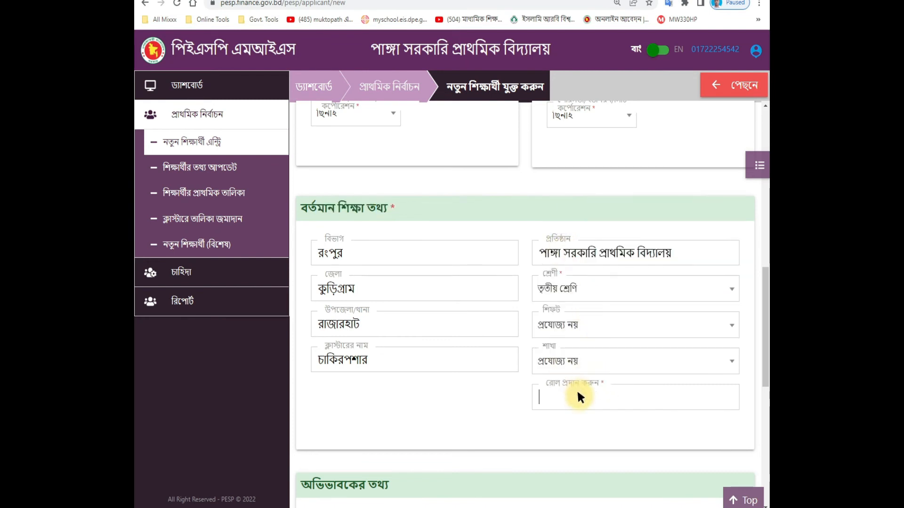
type("০৯")
scroll(476, 381, "down", 5)
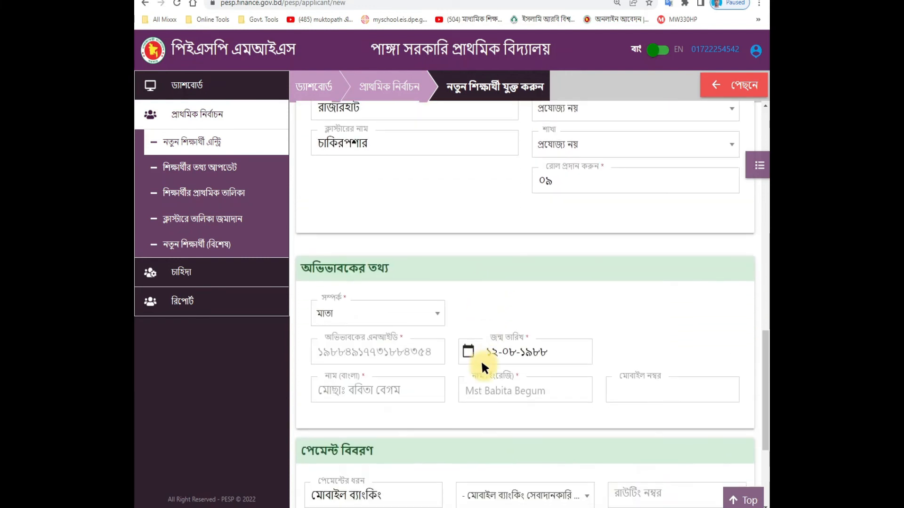
Step: Make the father (পিতা) the guardian and enter the guardian's mobile number
left_click(363, 302)
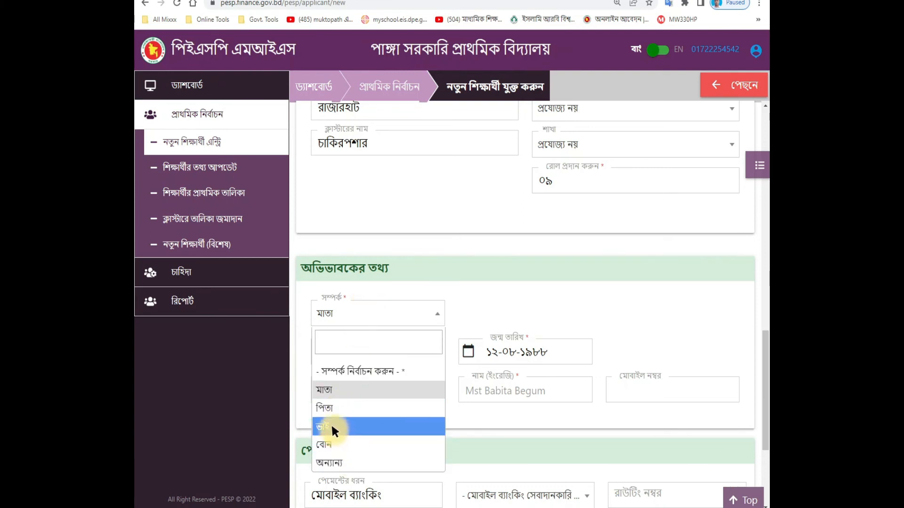
left_click(326, 406)
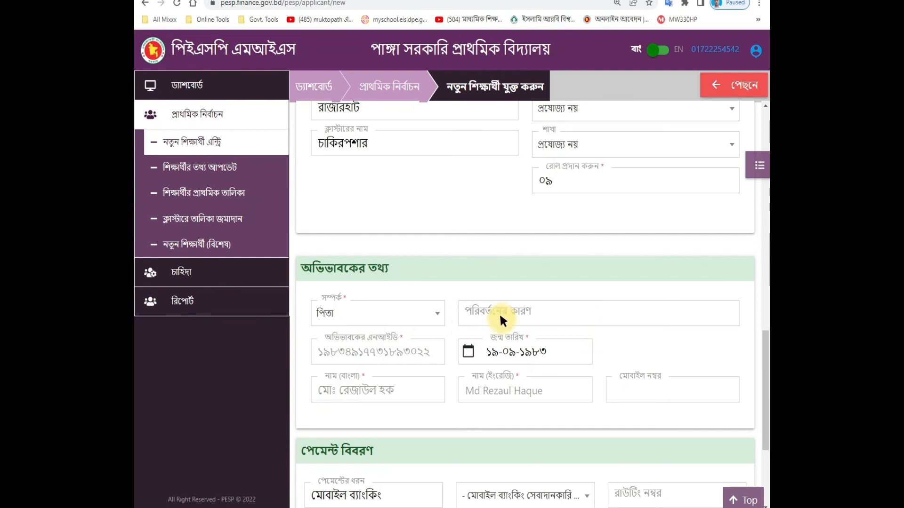
scroll(594, 361, "down", 2)
scroll(594, 361, "down", 1)
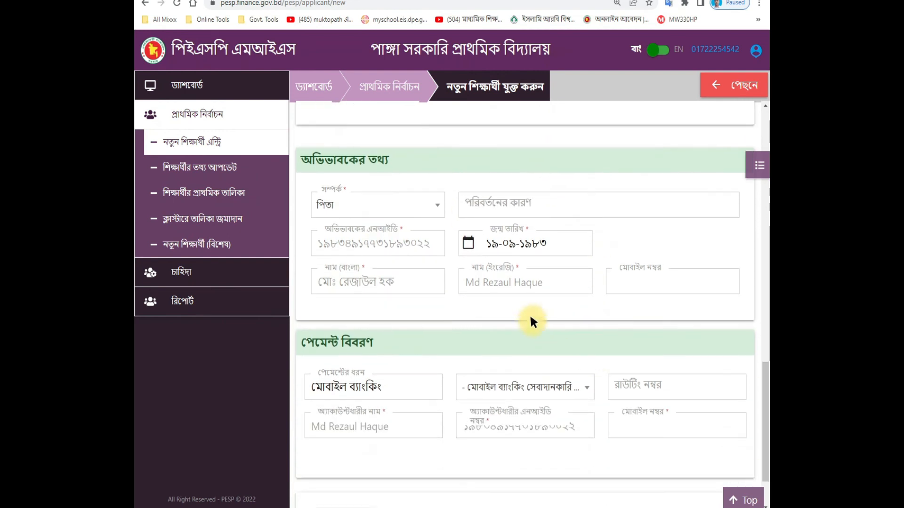
left_click(626, 284)
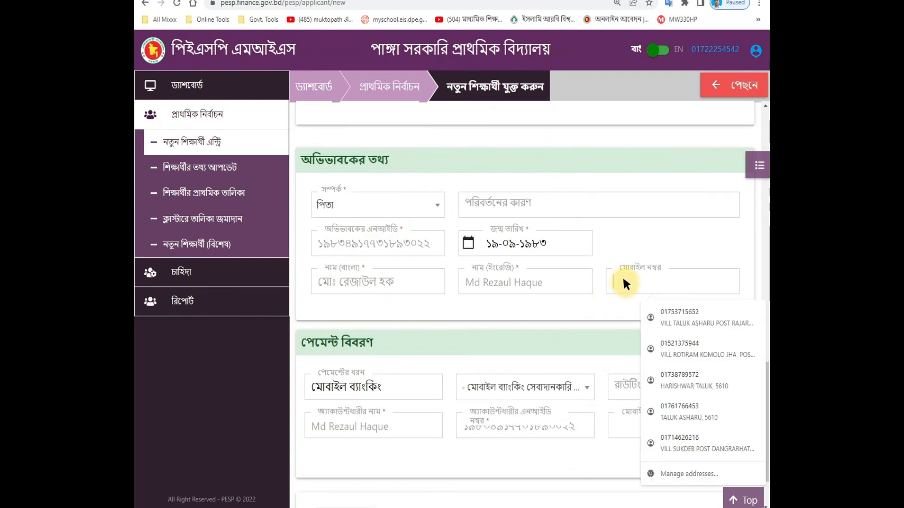
scroll(598, 303, "down", 2)
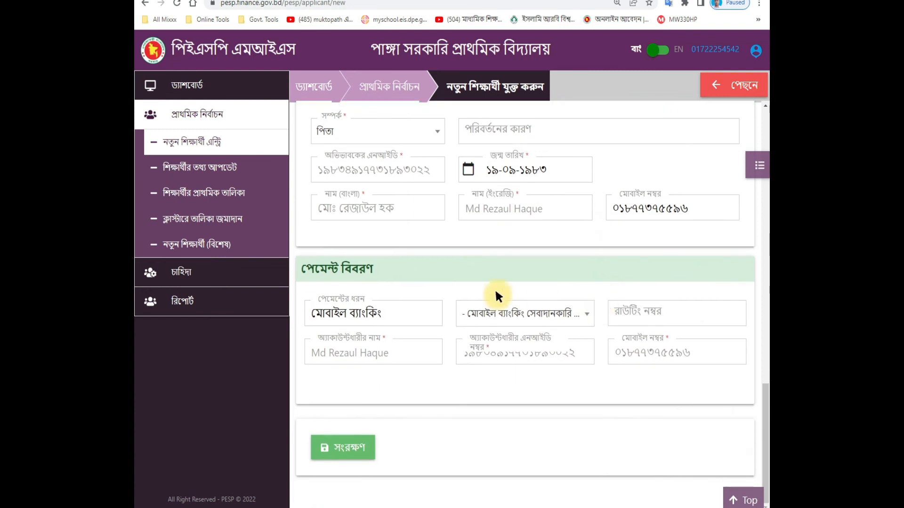
Step: Choose বিকাশ as the mobile banking provider so routing number 60275554 fills in, then review the form
left_click(500, 315)
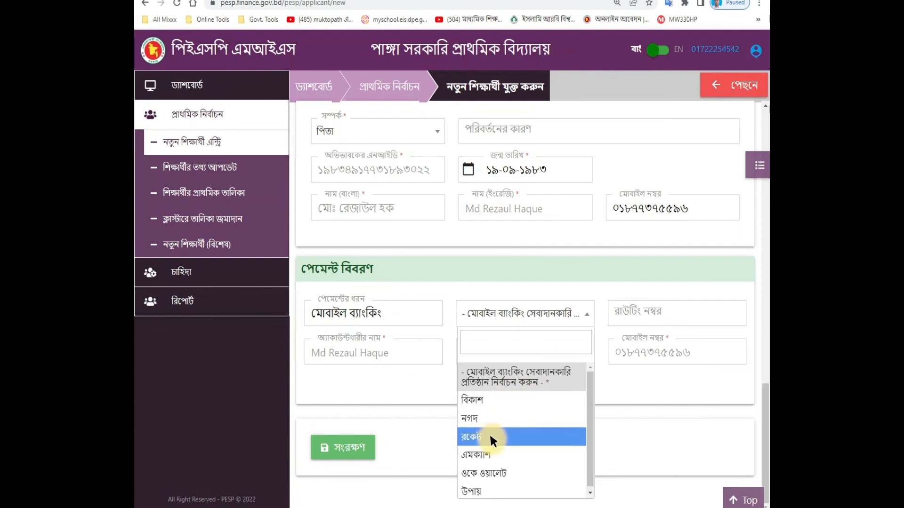
left_click(483, 399)
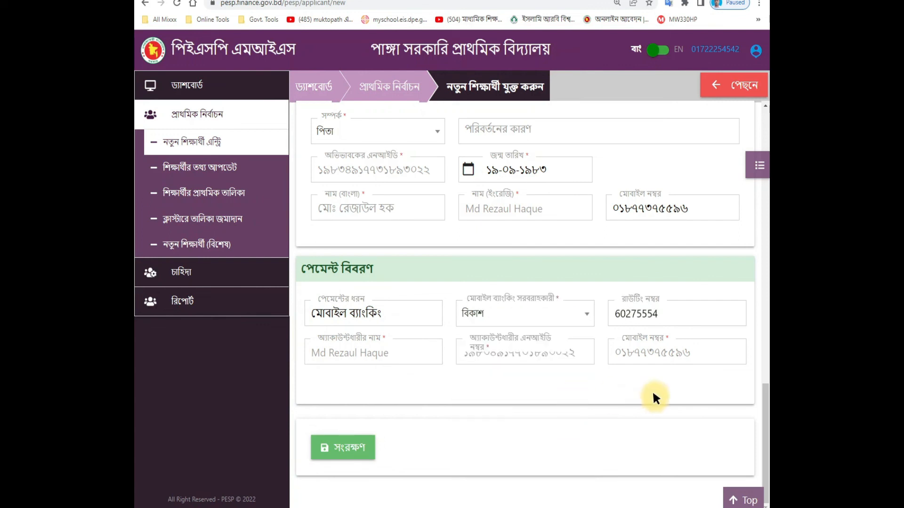
scroll(529, 399, "up", 10)
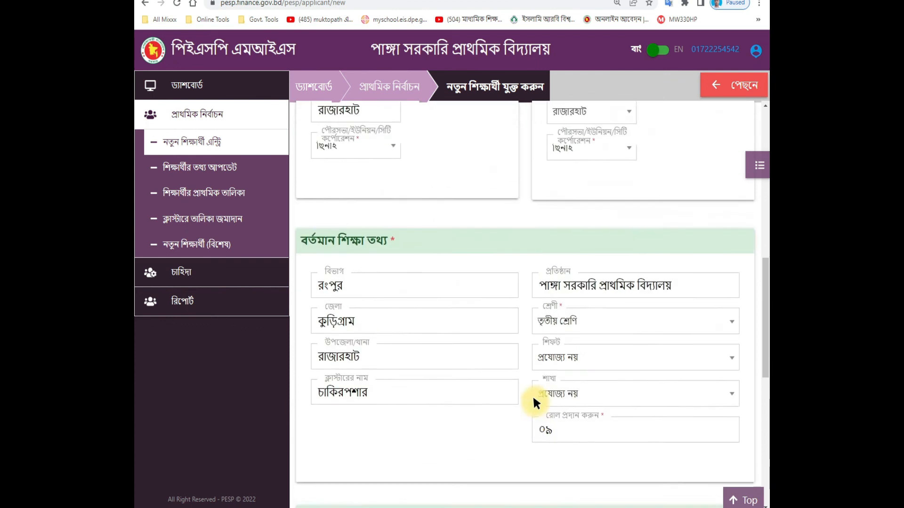
scroll(536, 381, "up", 5)
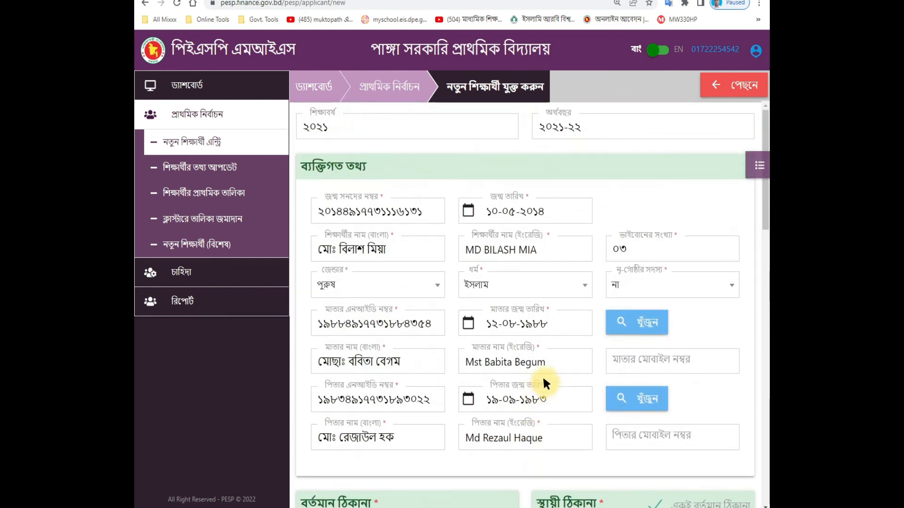
scroll(551, 370, "down", 2)
scroll(565, 369, "down", 5)
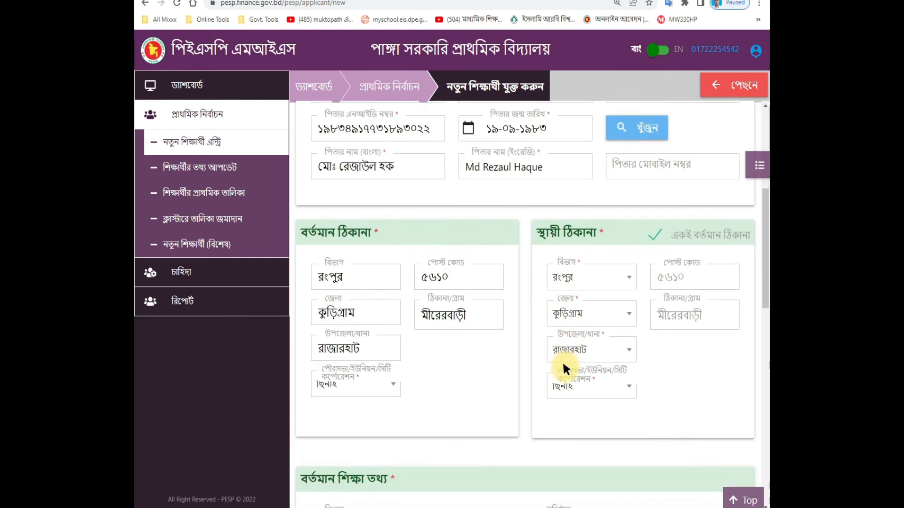
scroll(564, 366, "down", 8)
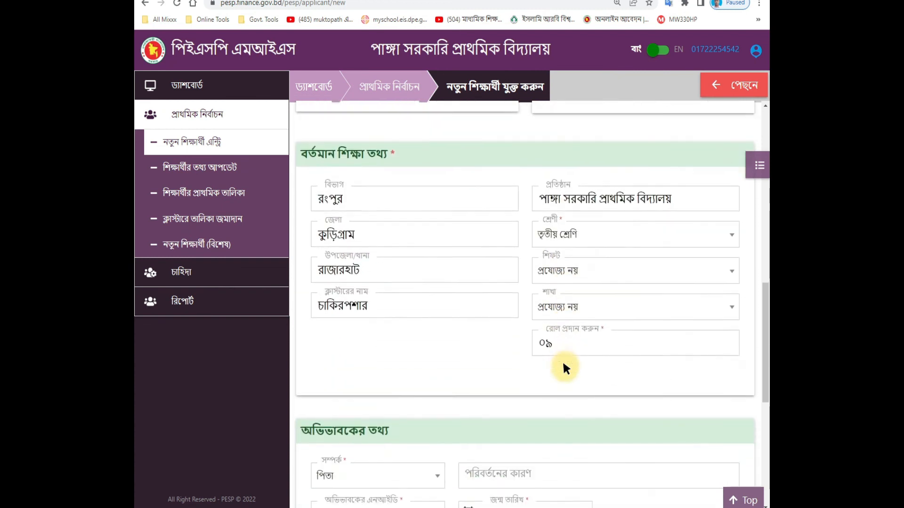
scroll(518, 376, "down", 5)
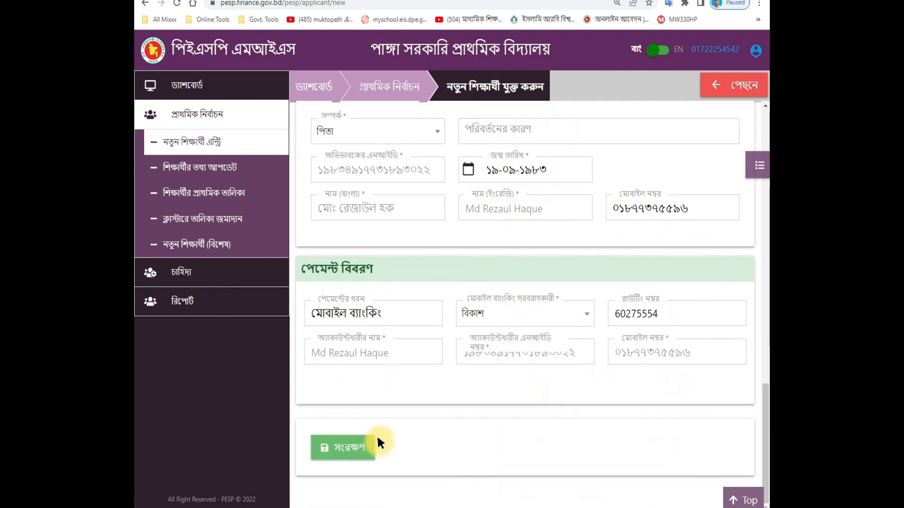
Step: Save the student stipend entry with the green সংরক্ষণ button
left_click(331, 441)
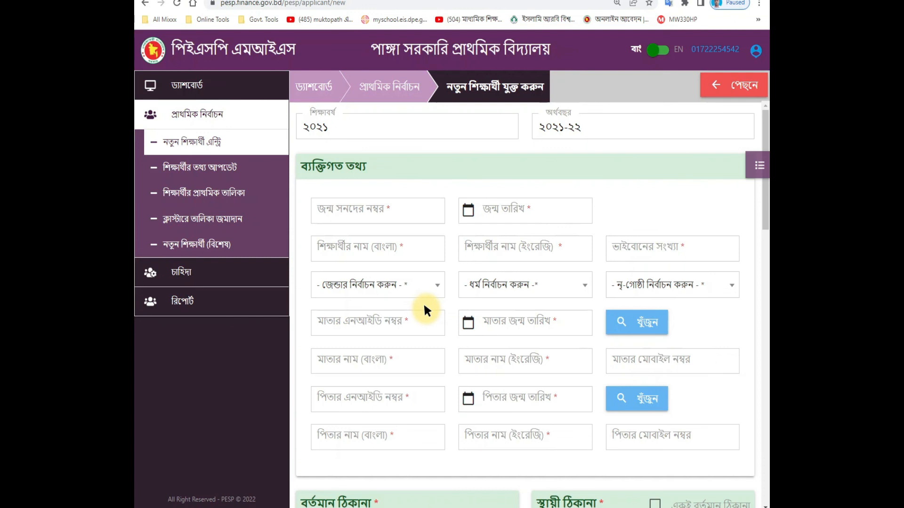
mouse_move(243, 2)
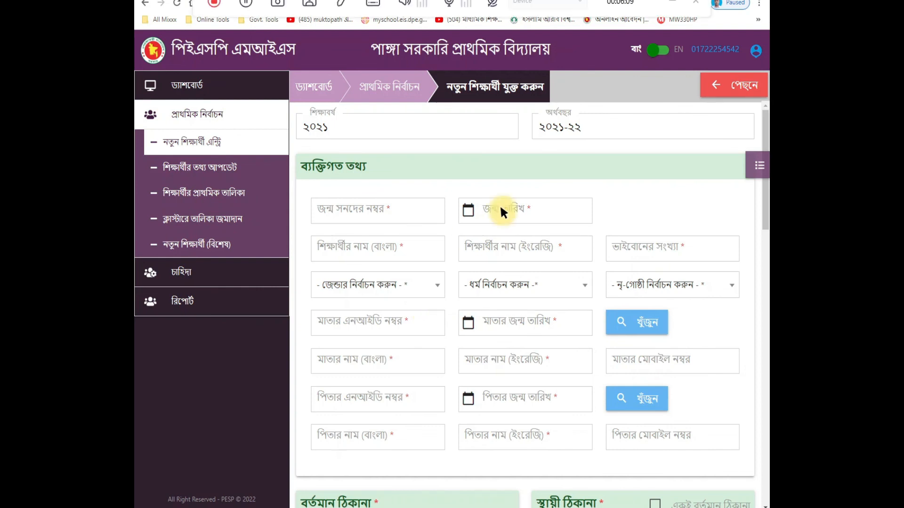